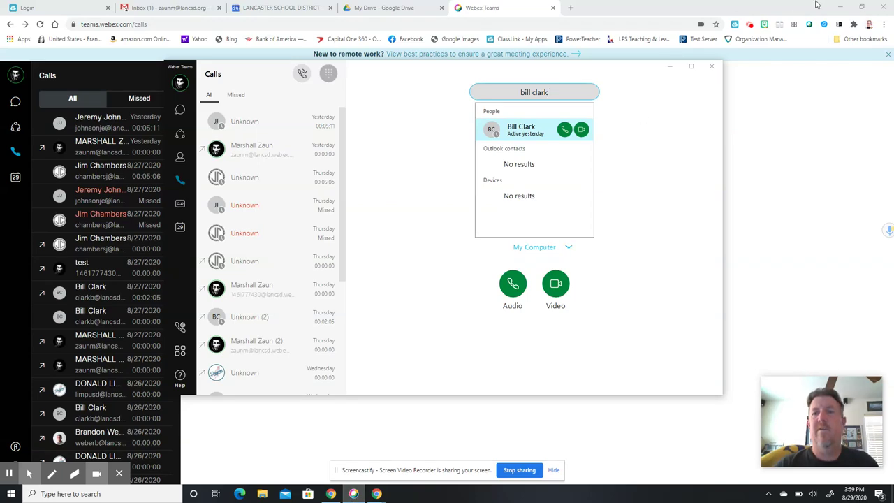
Minimize the browser window and move the Webex Teams shortcut to the empty desktop area beside the app window
left_click(841, 6)
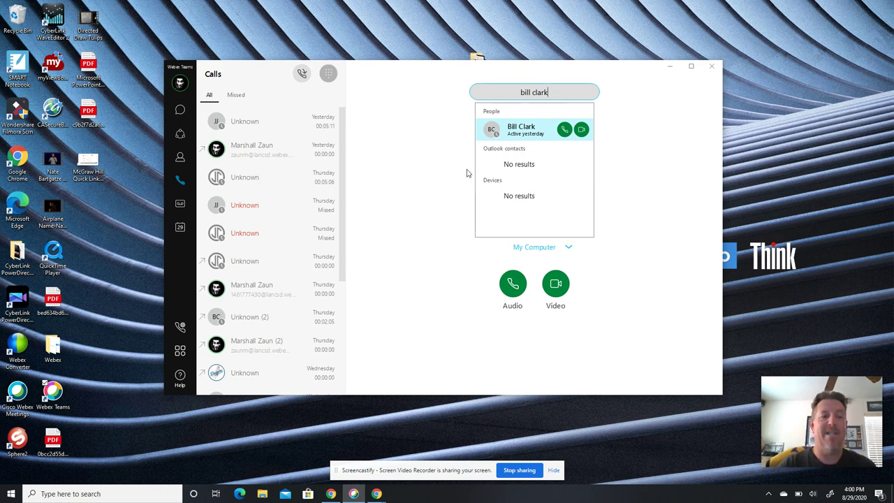
left_click_drag(51, 394, 808, 127)
left_click(781, 144)
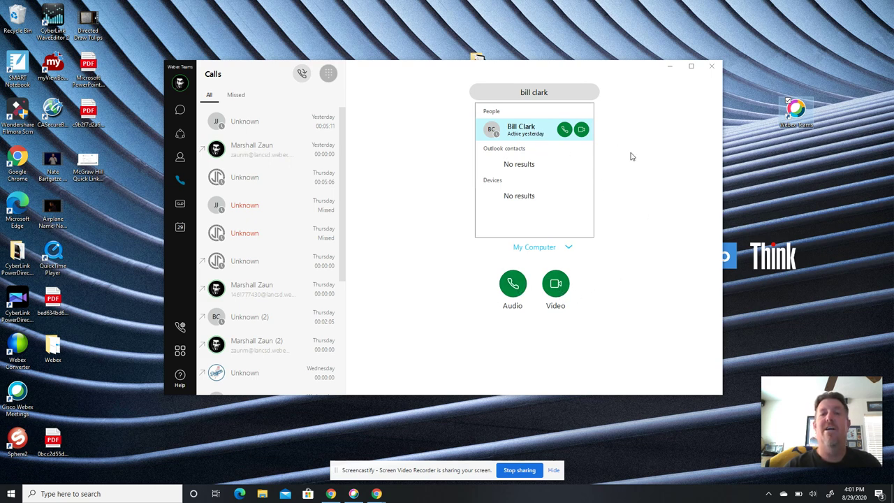
Clear the person's name from the call search field to show the dial pad
left_click(570, 92)
left_click_drag(570, 92, 463, 84)
key("BackSpace")
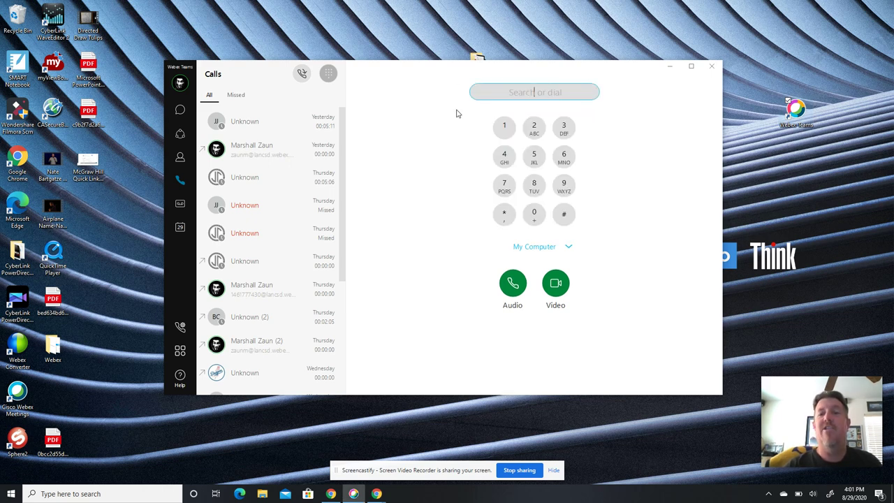
Dial a seven-digit phone number on the dial pad, place it as an audio call, and hang up
left_click(536, 184)
left_click(565, 156)
left_click(506, 185)
left_click(534, 157)
left_click(564, 127)
left_click(536, 211)
left_click(566, 187)
left_click(513, 283)
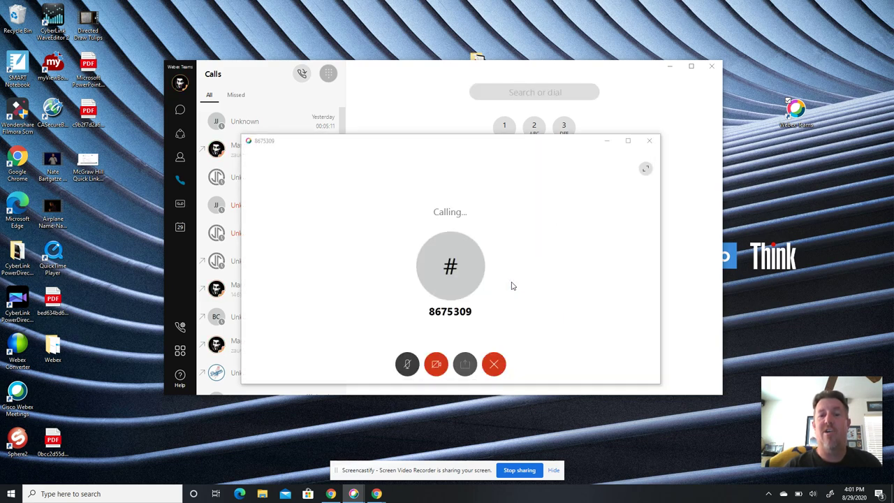
left_click(505, 362)
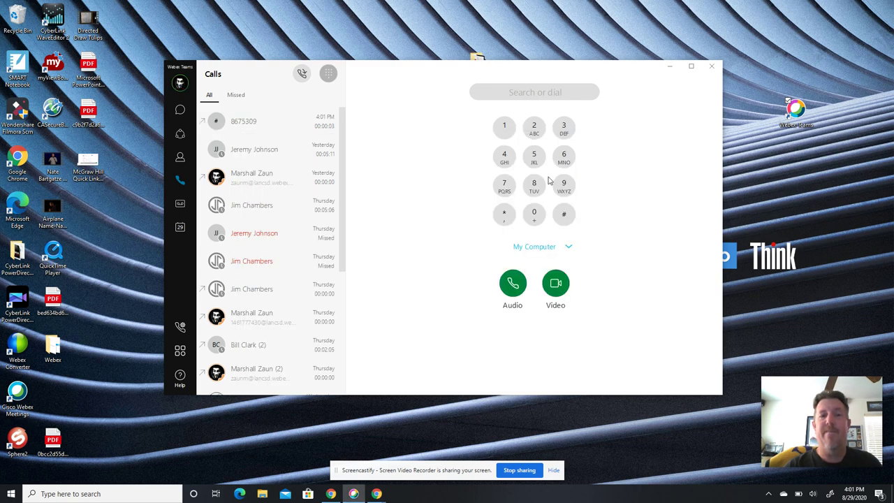
View the voicemail inbox and the meetings schedule, maximize the window, and return through voicemail to the call history
mouse_move(306, 133)
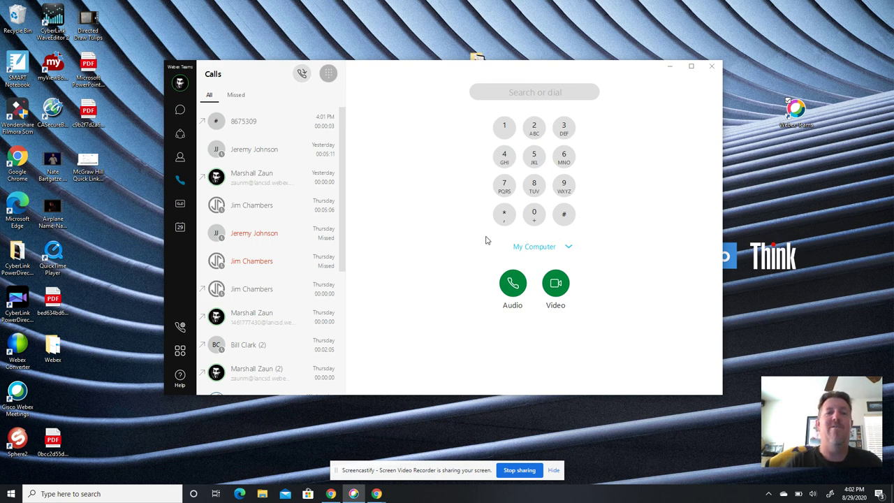
left_click(179, 205)
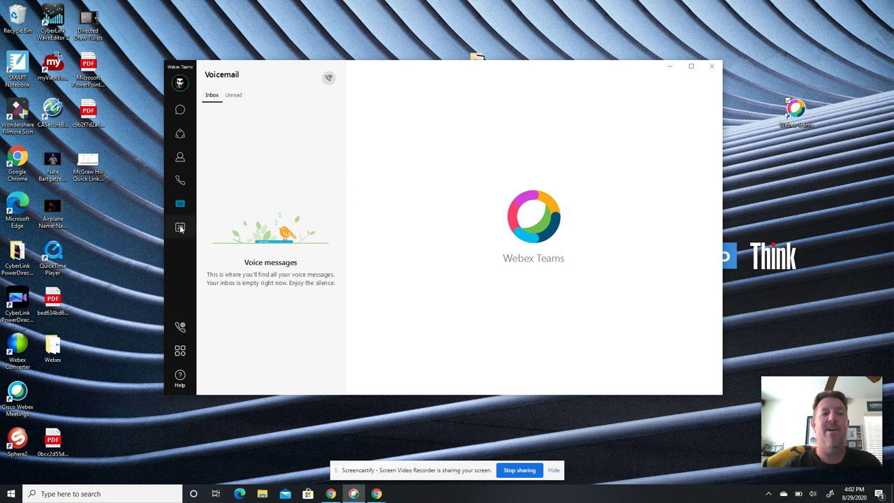
left_click(180, 228)
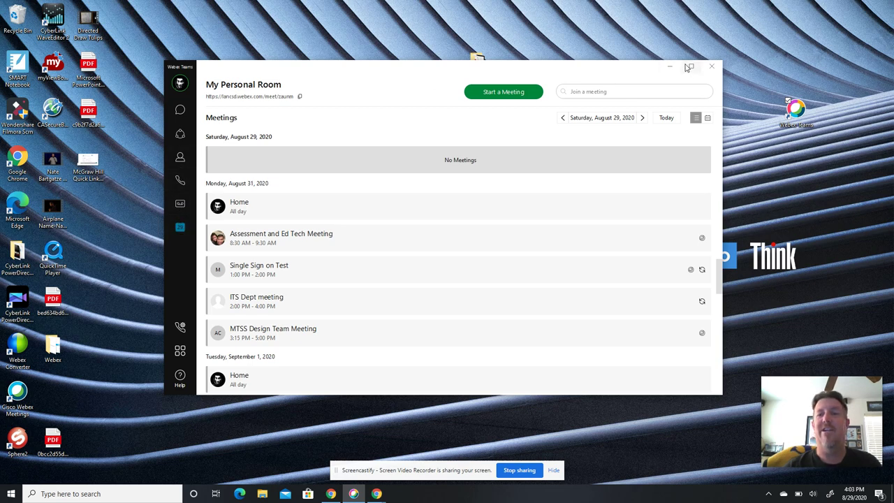
left_click(691, 68)
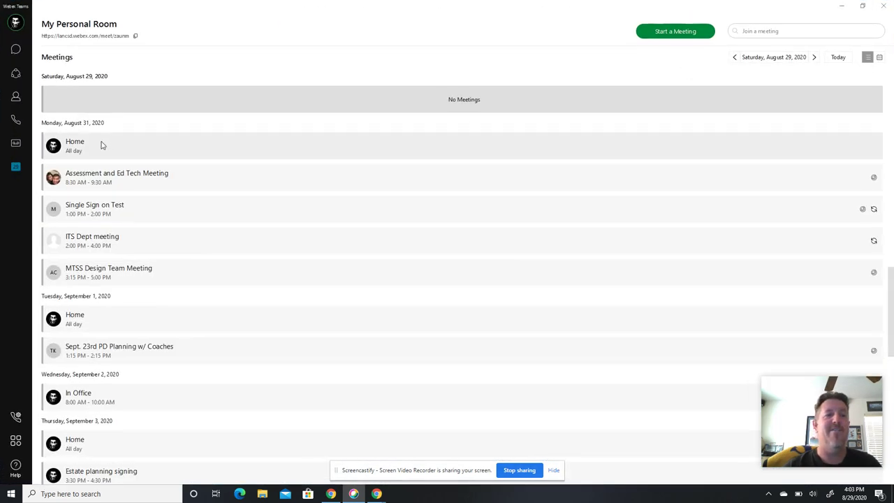
left_click(16, 143)
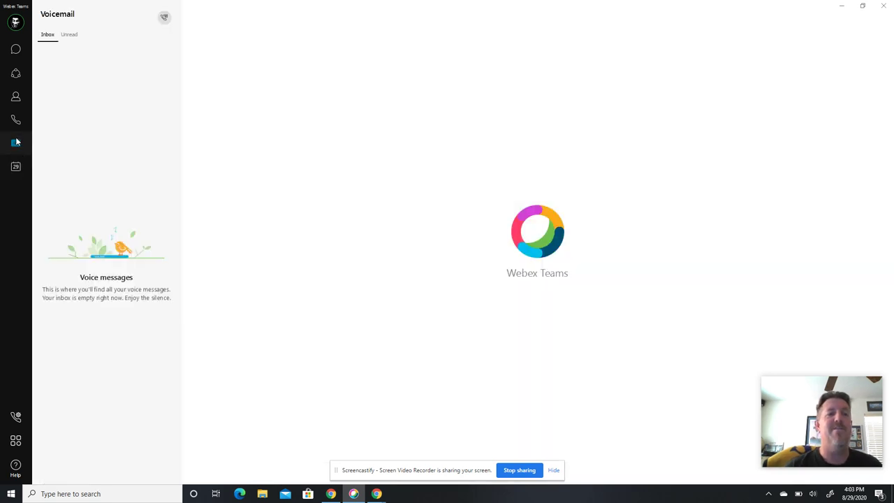
left_click(16, 122)
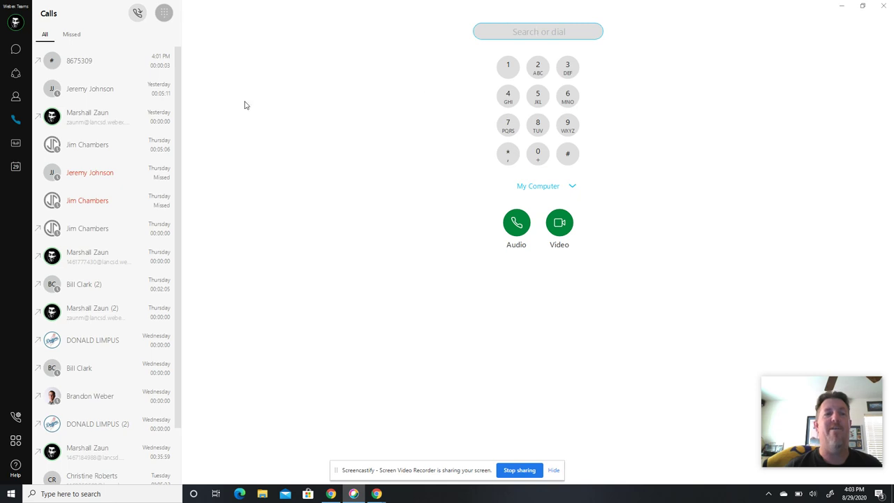
Open the custom contact form from the contacts list, view its fields, and cancel it
left_click(17, 97)
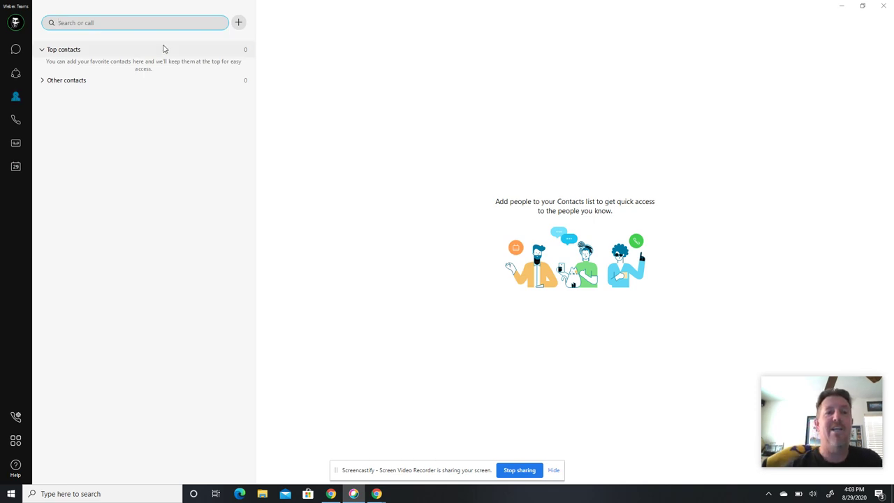
left_click(240, 23)
left_click(225, 46)
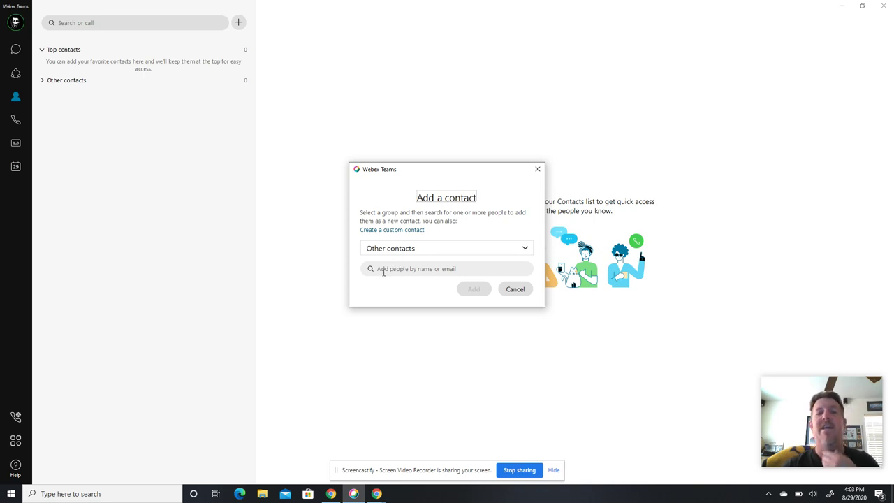
left_click(407, 231)
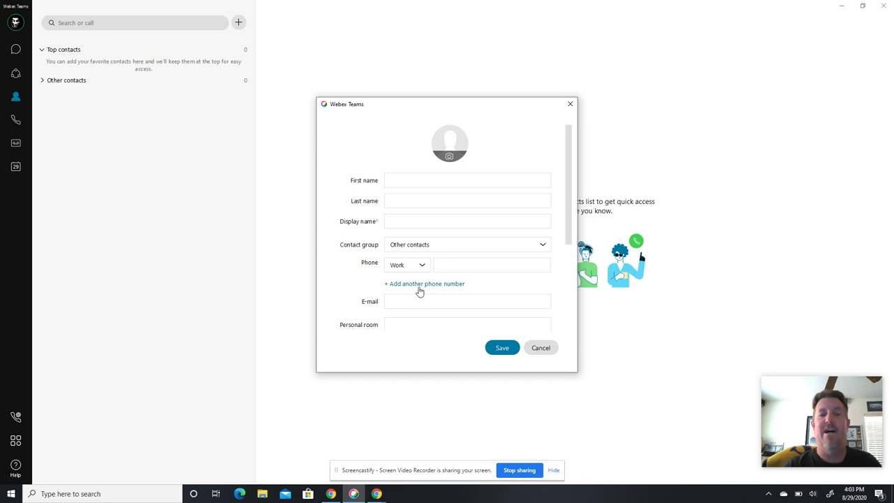
left_click(542, 353)
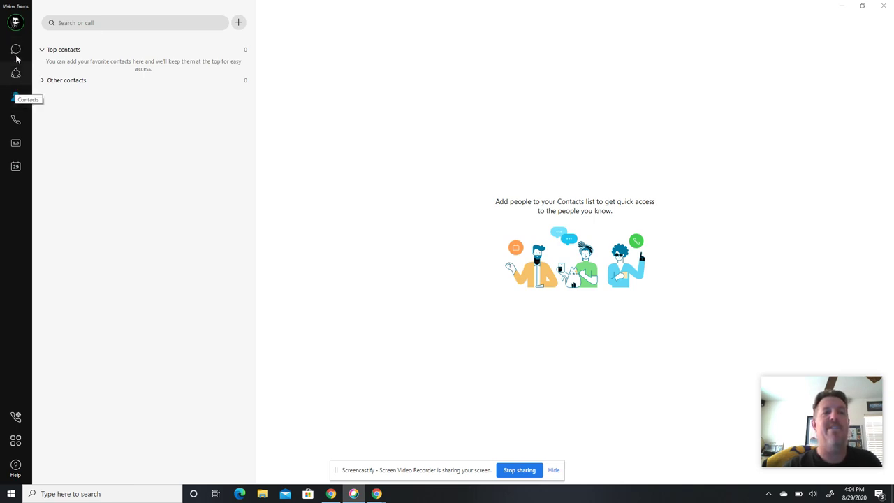
Open the form for creating a new team
left_click(15, 74)
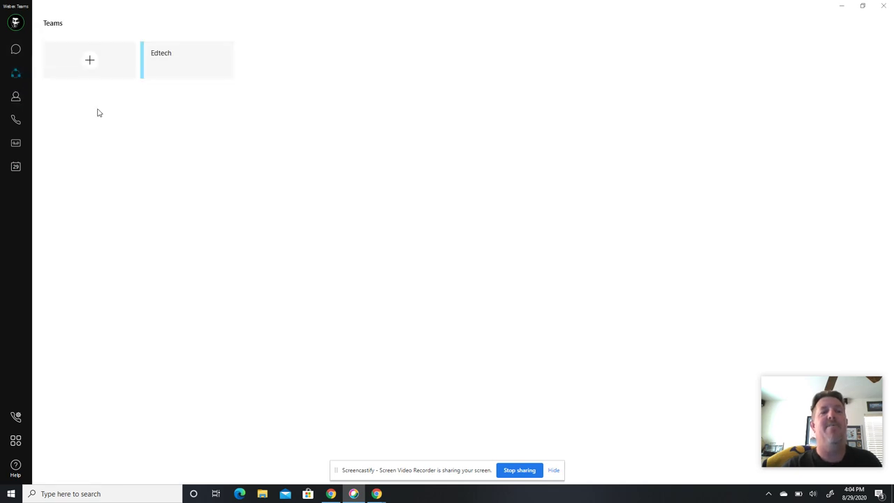
left_click(93, 65)
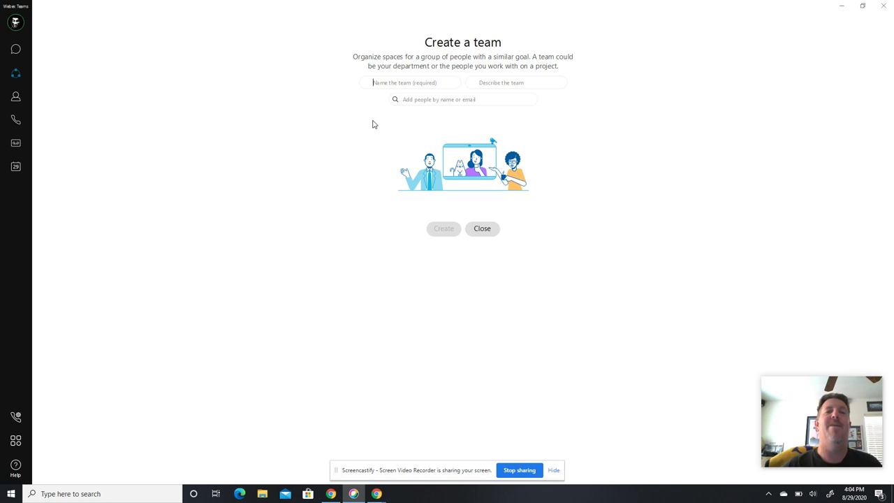
View the messaging list filtered by people and by spaces, and show the options for contacting a person or creating a space
left_click(16, 51)
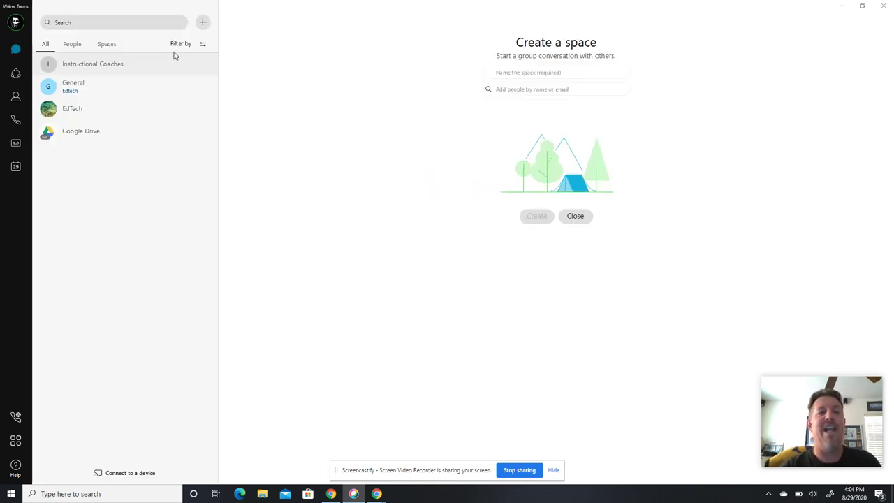
left_click(75, 48)
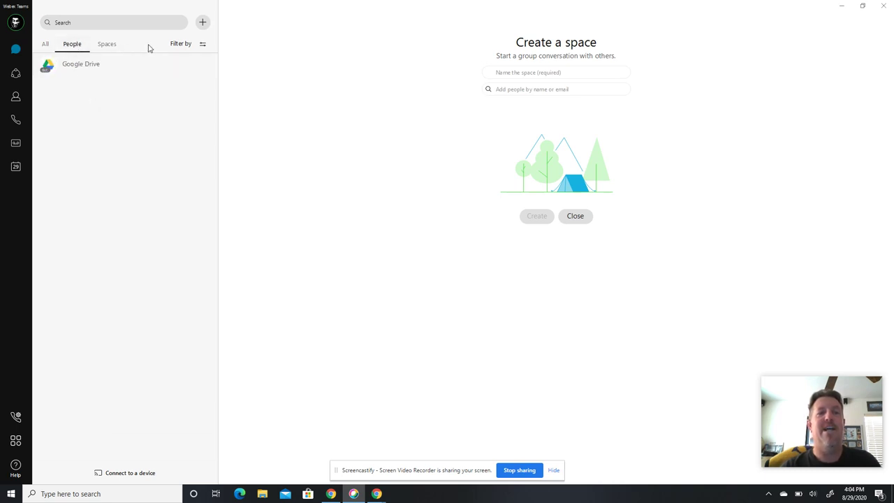
left_click(112, 46)
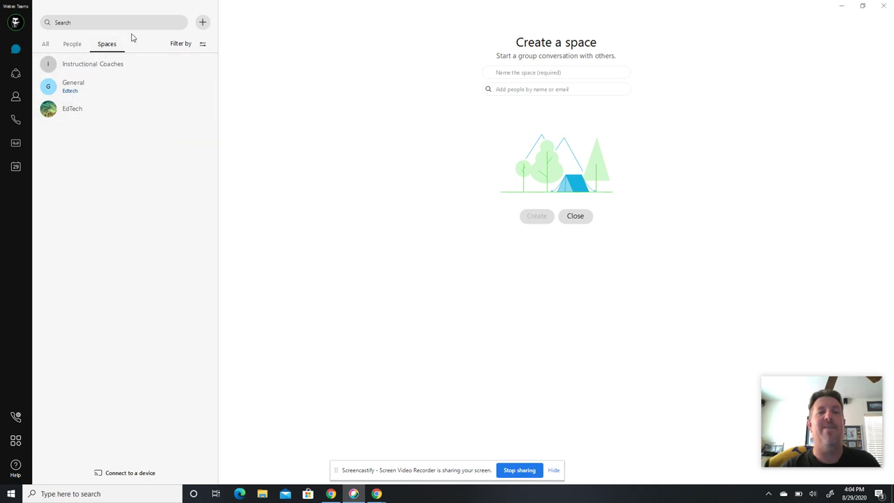
left_click(203, 23)
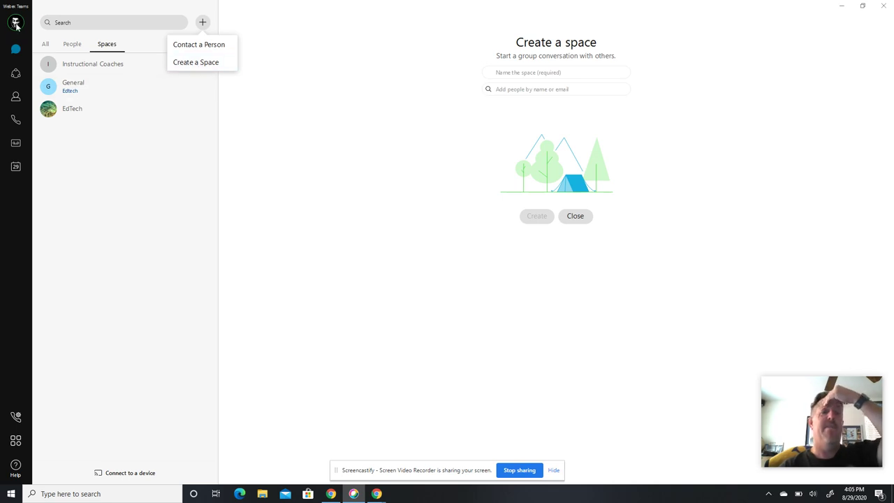
Set the profile's availability to do not disturb for 2 hours, and clear it again
left_click(15, 25)
left_click(16, 25)
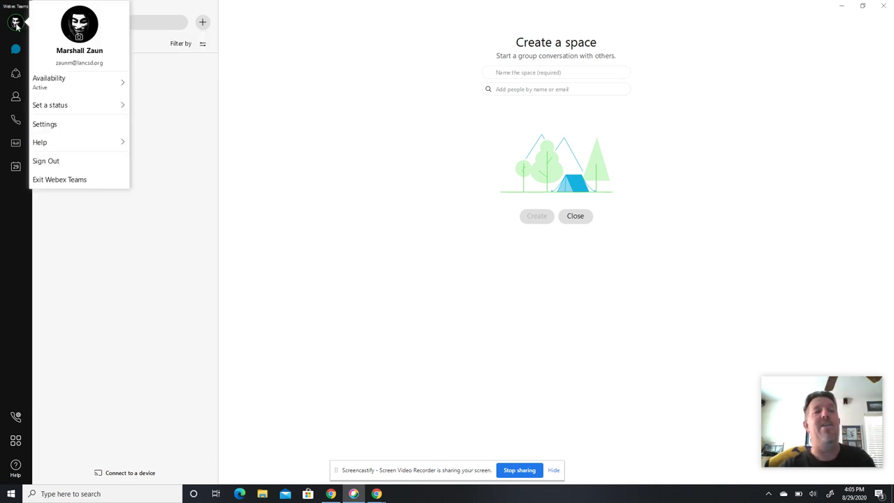
left_click(121, 84)
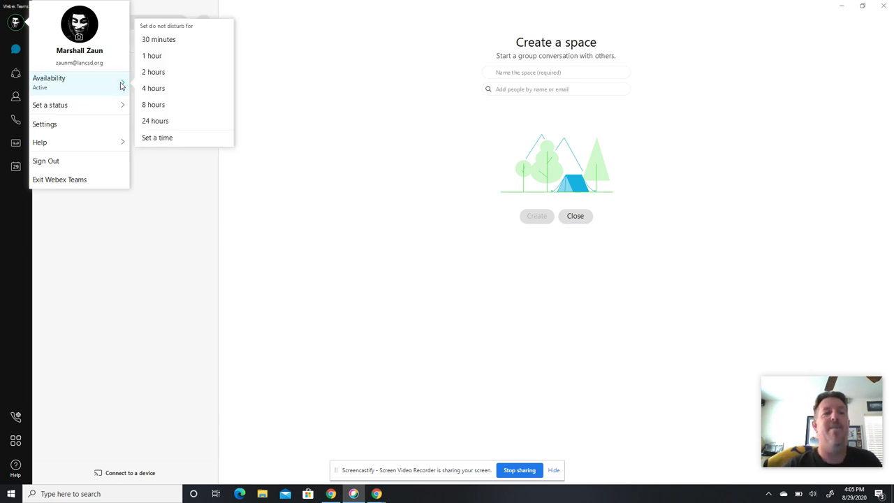
left_click(156, 74)
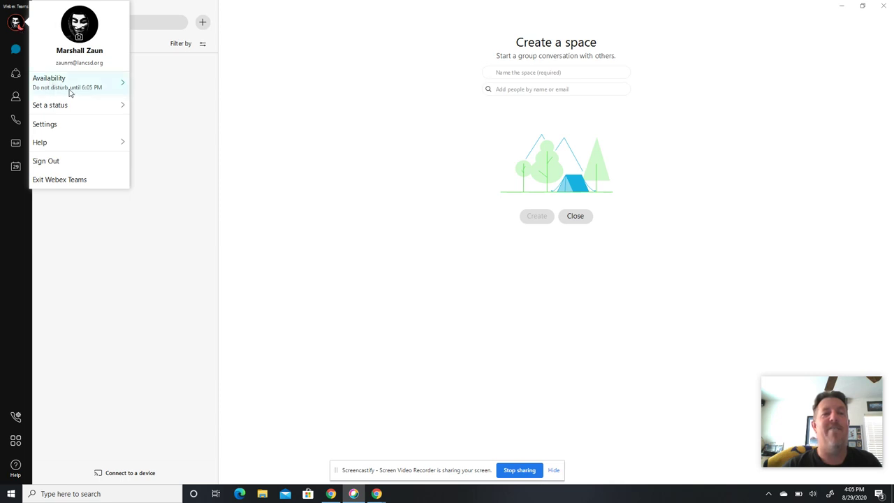
left_click(124, 85)
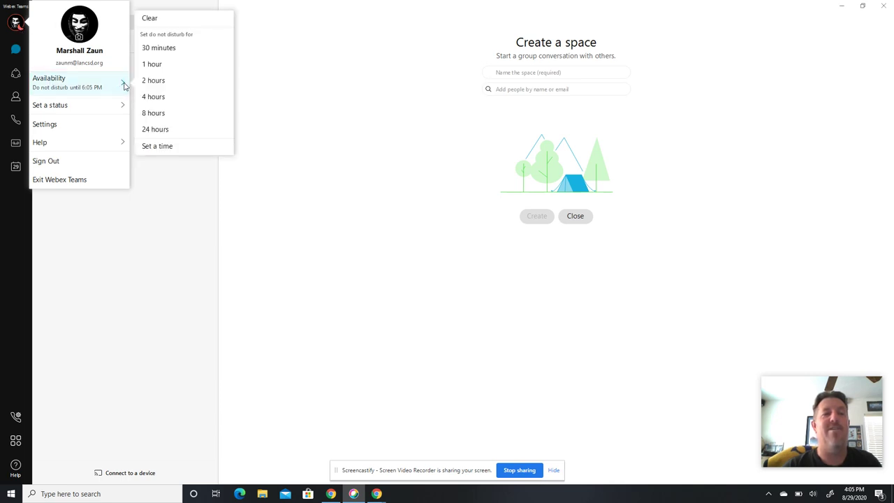
left_click(171, 23)
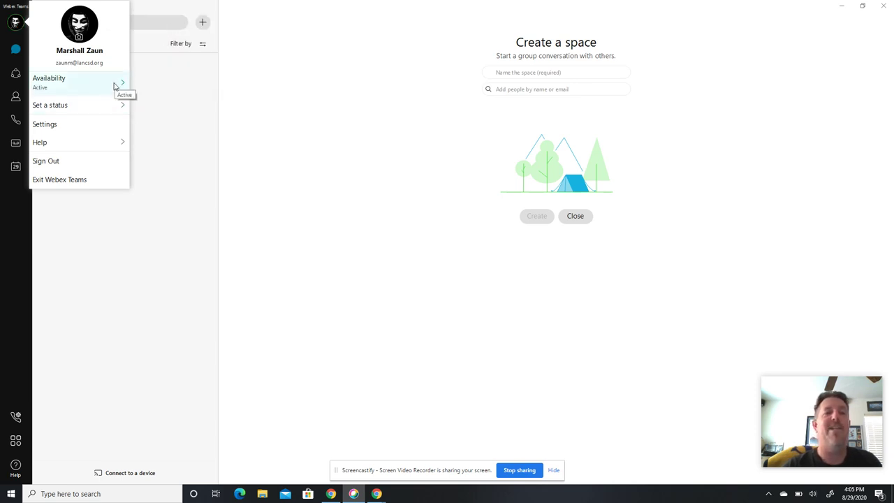
Set the profile status to Out for lunch, and clear the status
left_click(96, 107)
left_click(172, 116)
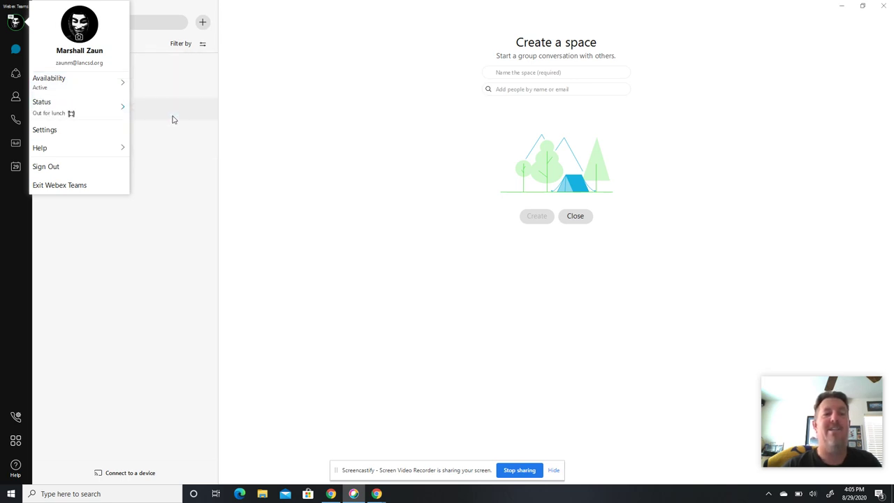
left_click(96, 118)
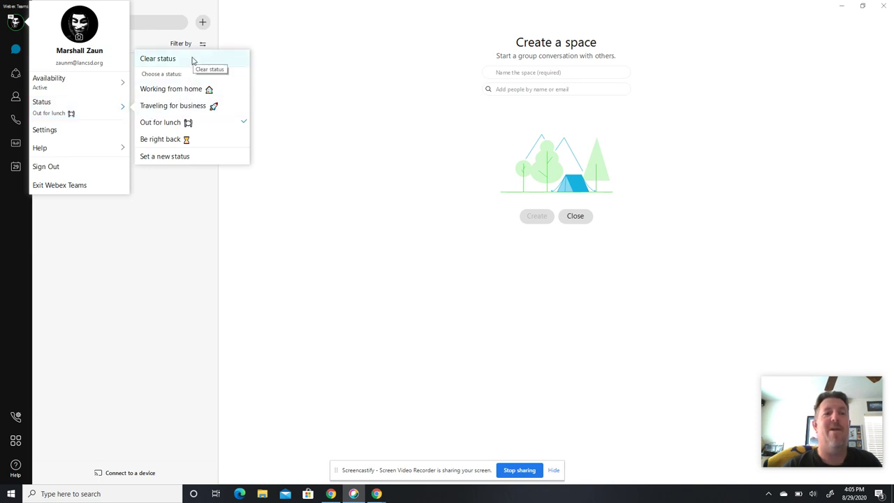
left_click(192, 61)
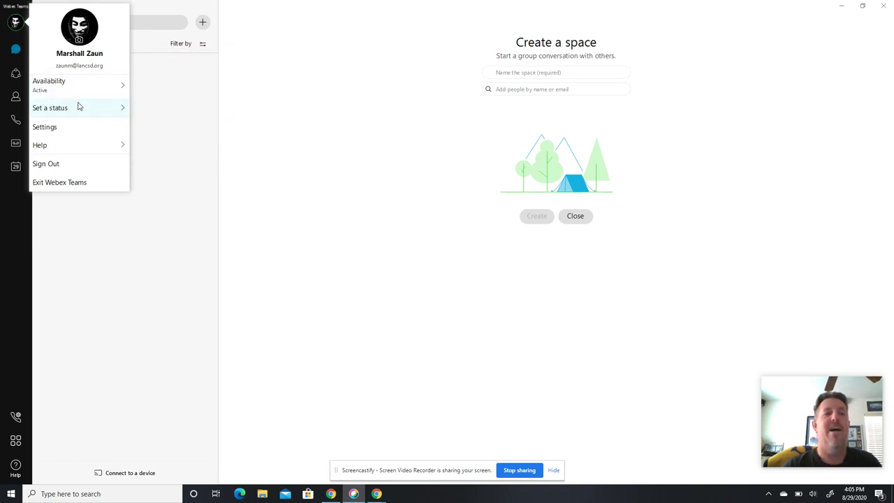
Save a new custom profile status reading "Teaching" and check it among the status choices
left_click(78, 105)
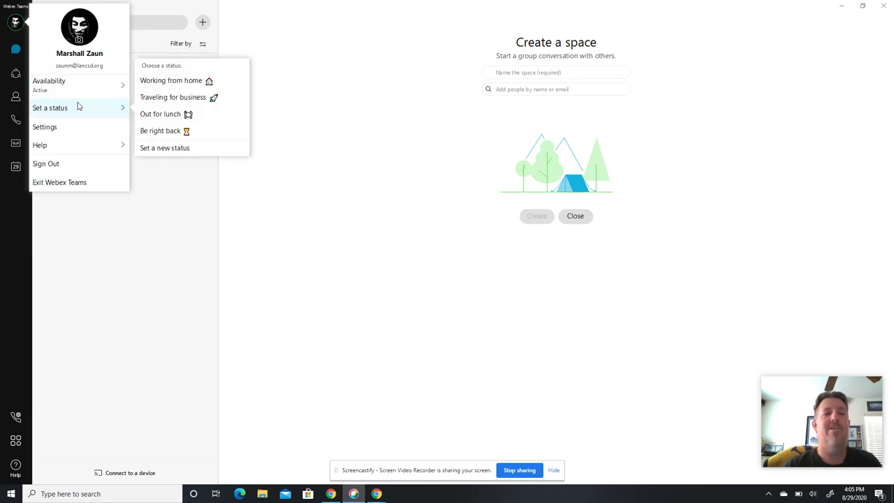
left_click(165, 148)
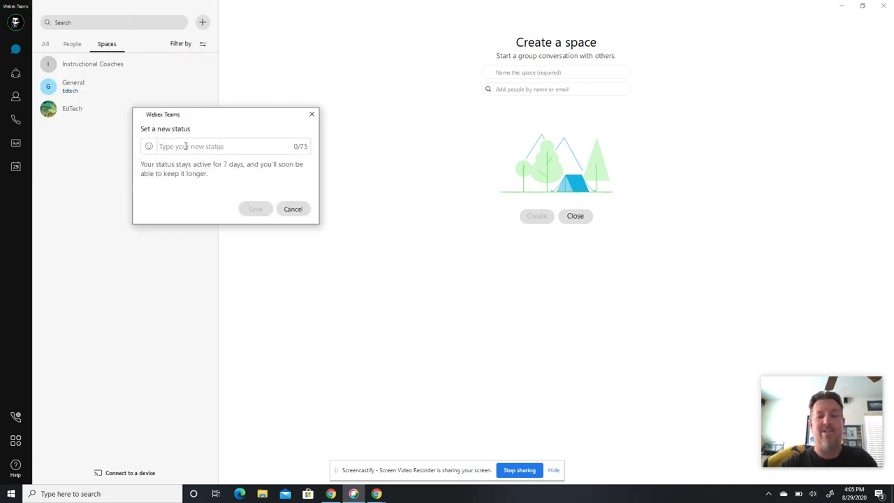
type("Teaching")
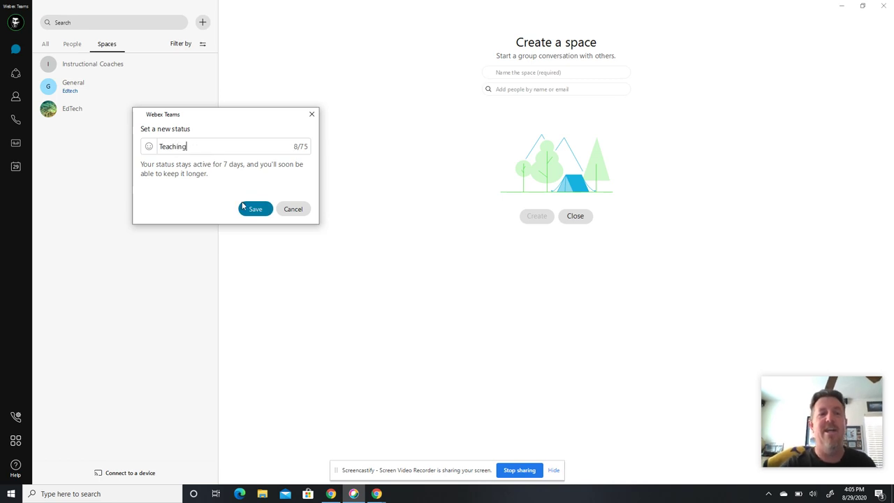
left_click(252, 208)
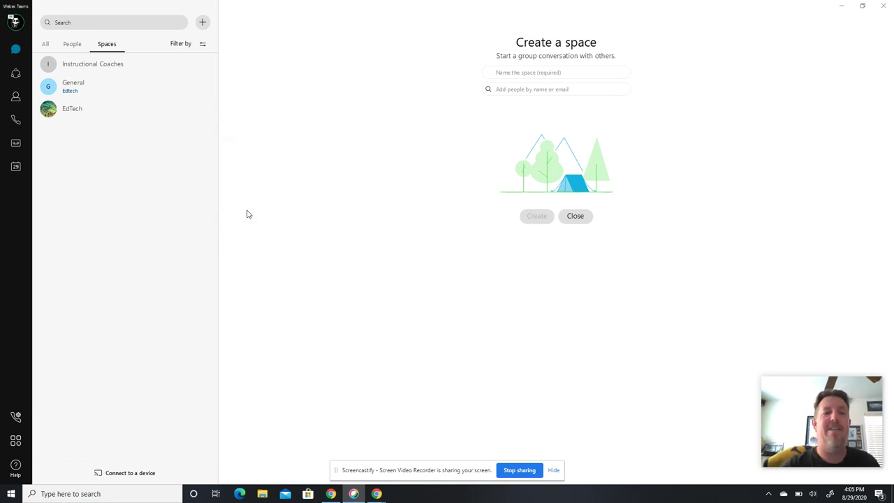
left_click(16, 24)
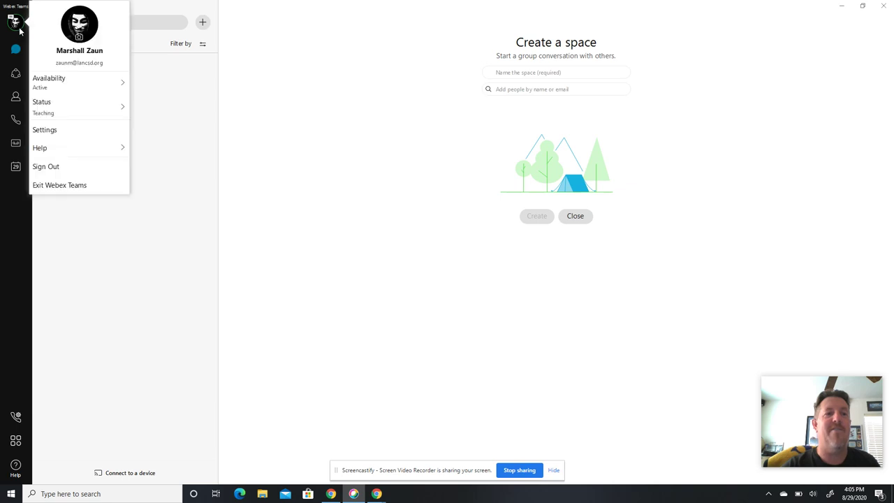
left_click(98, 112)
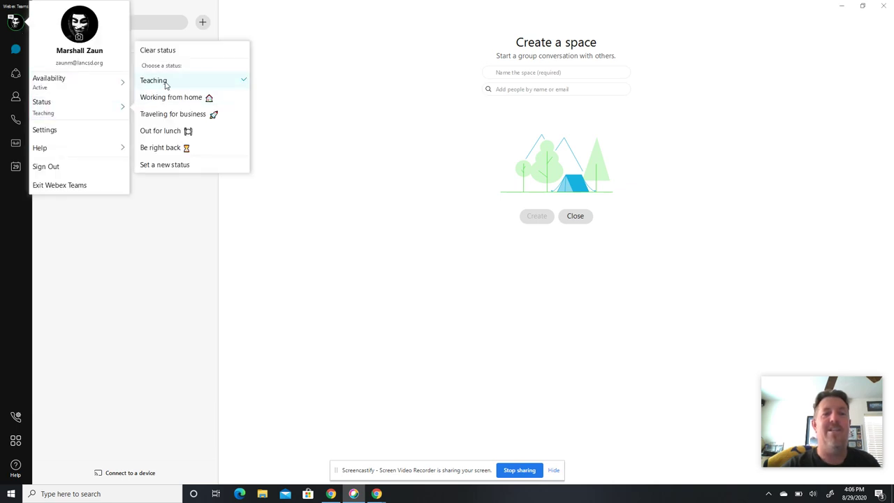
Clear the profile status, set it back to Teaching, and check it among the status choices
left_click(185, 55)
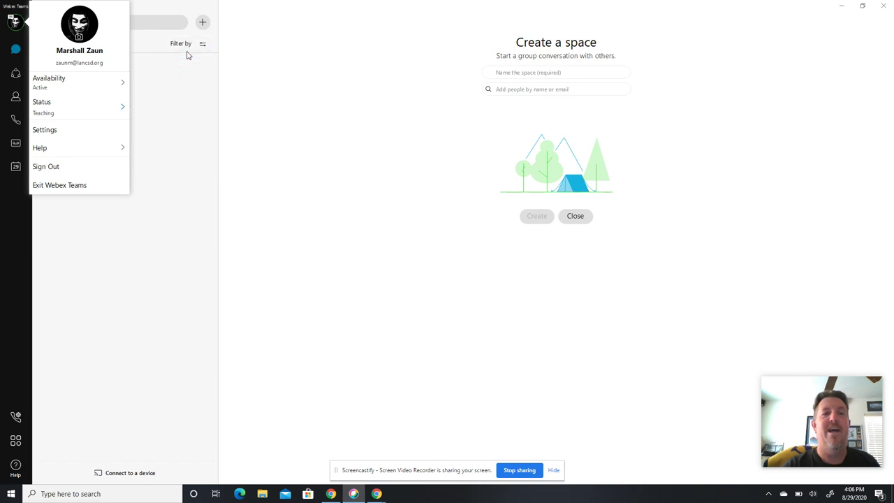
left_click(73, 112)
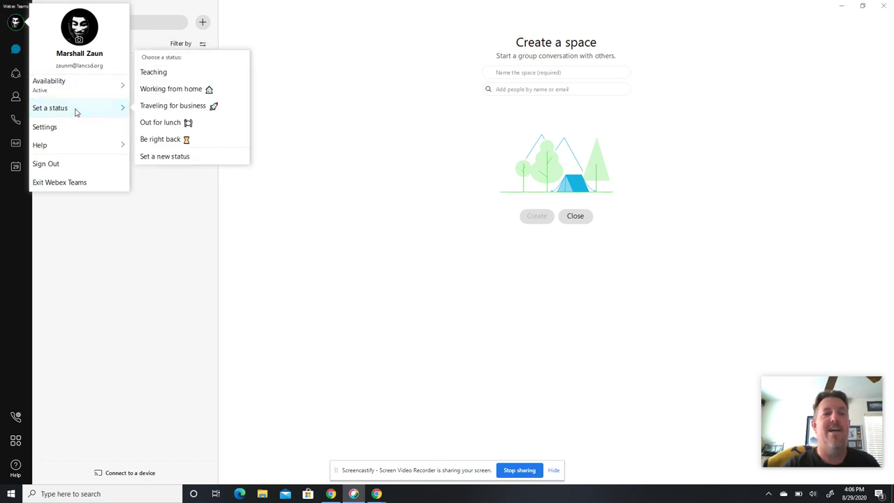
left_click(161, 74)
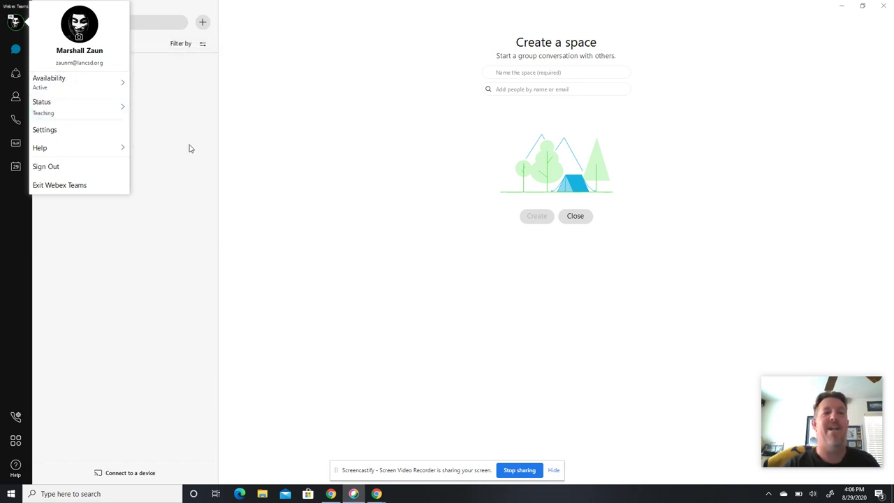
mouse_move(119, 111)
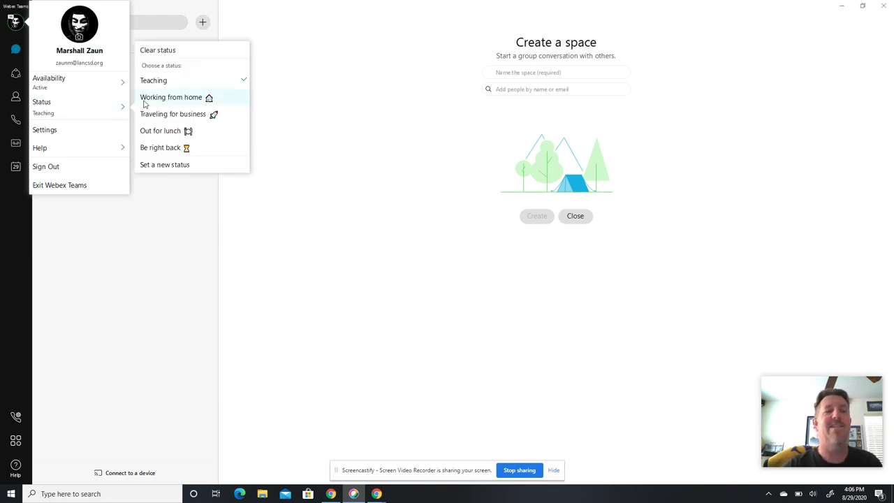
left_click(195, 86)
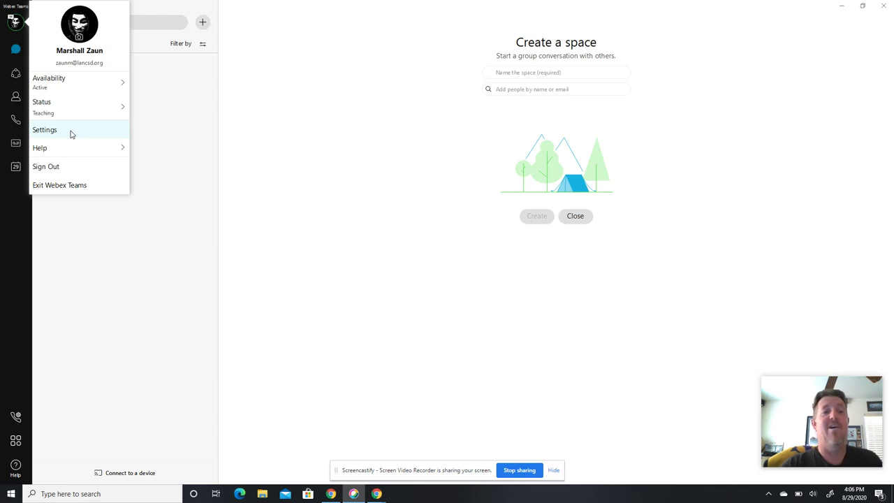
Open the app settings and review the general, audio and video options, including the ringer device choices and the virtual background
left_click(45, 130)
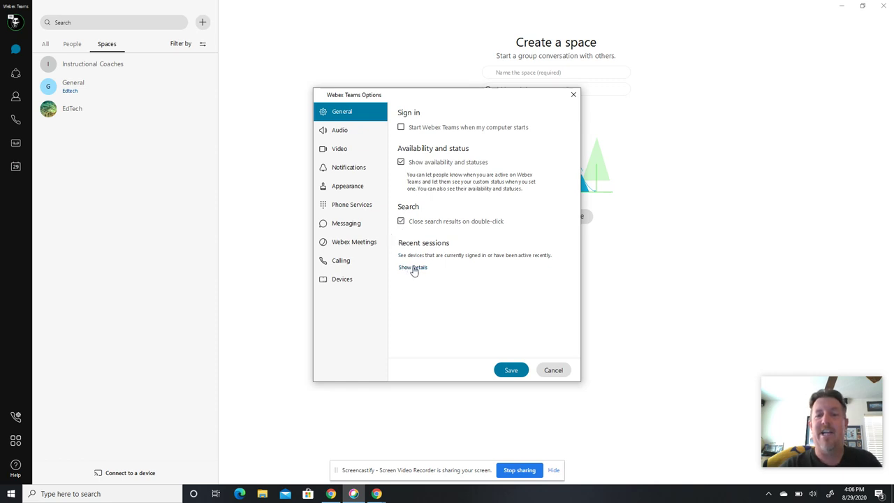
left_click(339, 133)
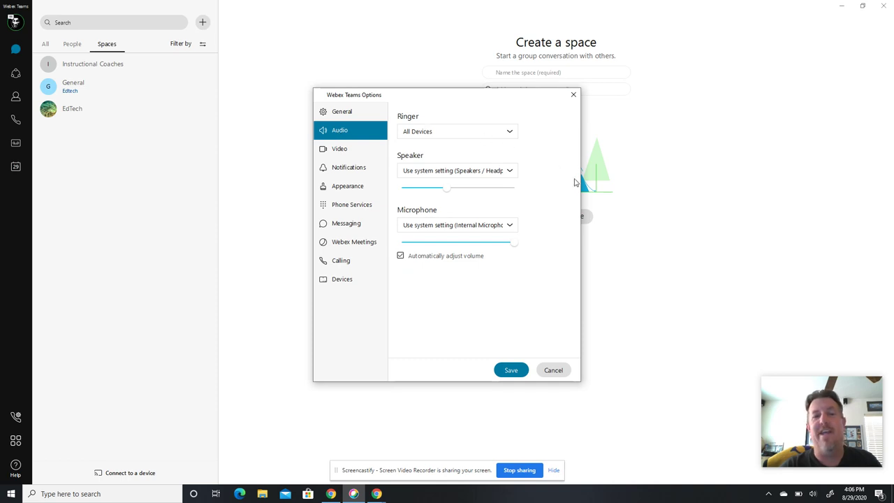
left_click(475, 133)
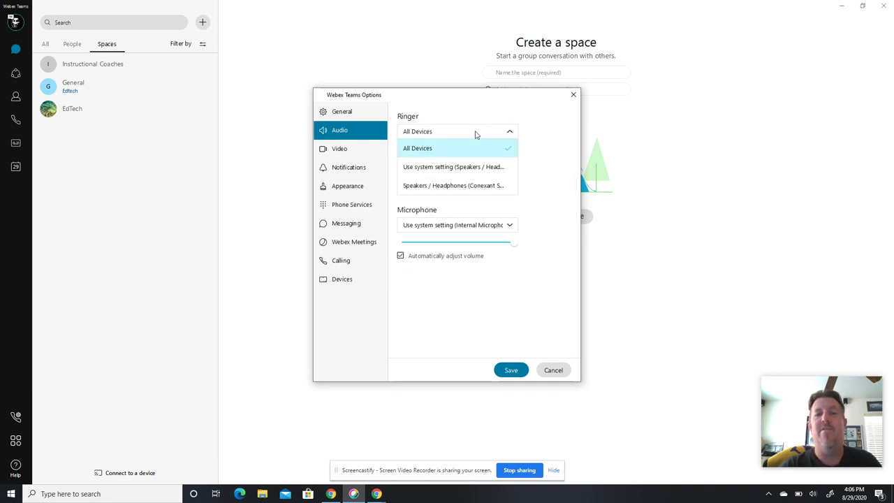
left_click(517, 114)
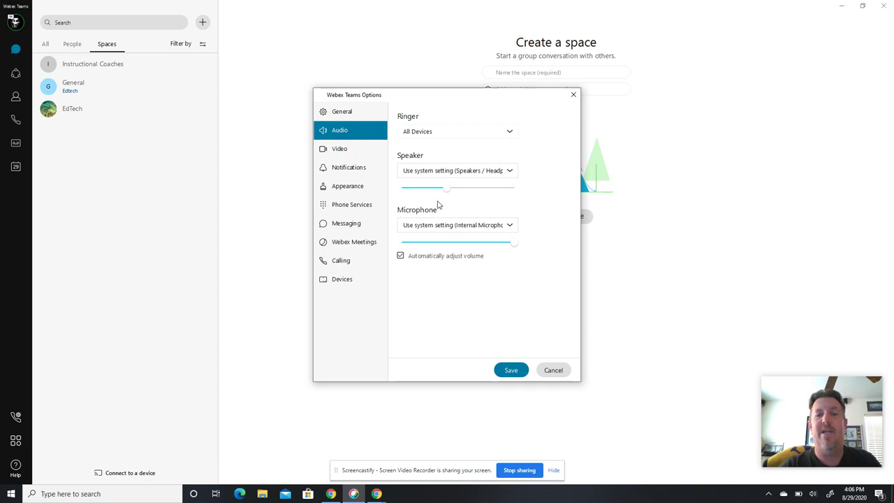
left_click(355, 156)
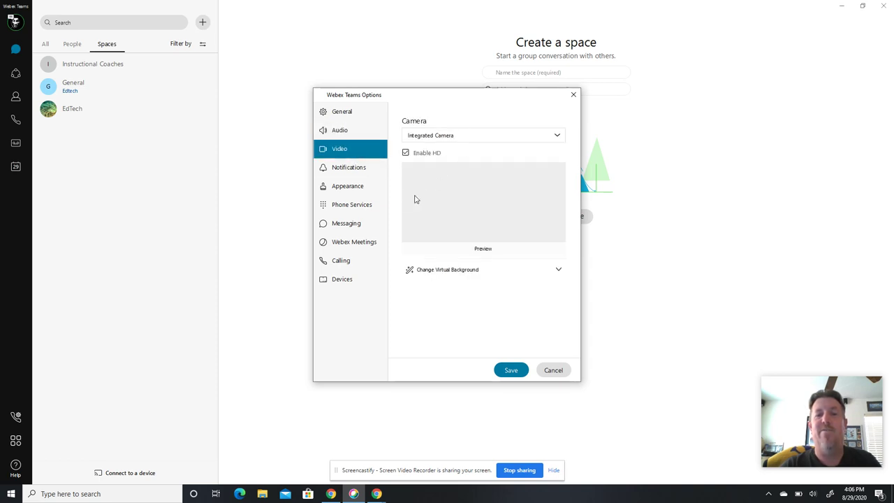
left_click(447, 274)
left_click(439, 270)
In the notification settings, switch the space message notifications to Off and back to All Messages
left_click(343, 168)
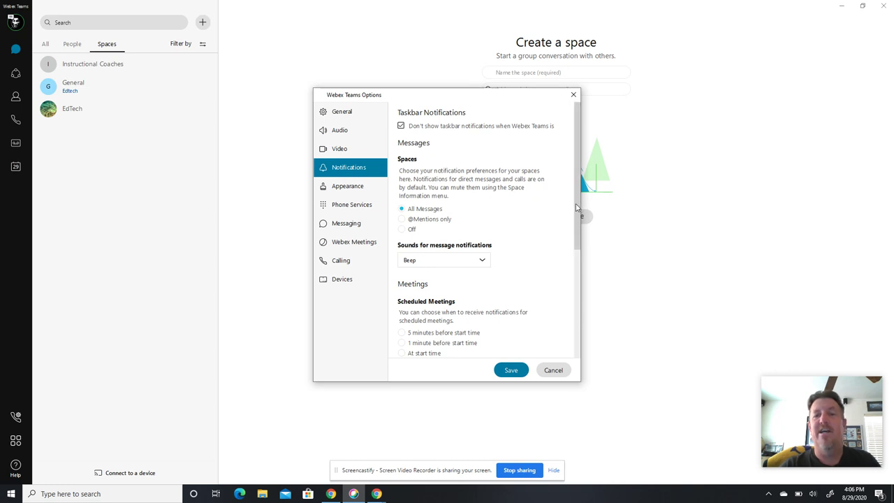
left_click_drag(579, 209, 558, 186)
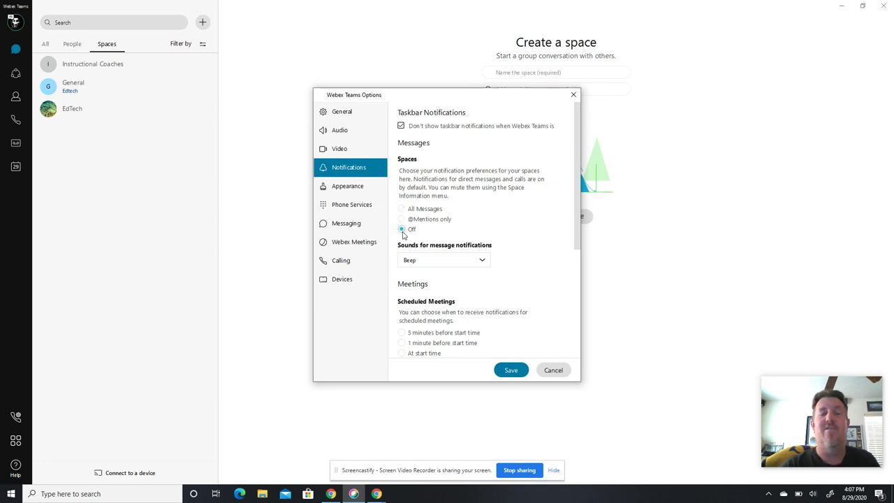
left_click(402, 209)
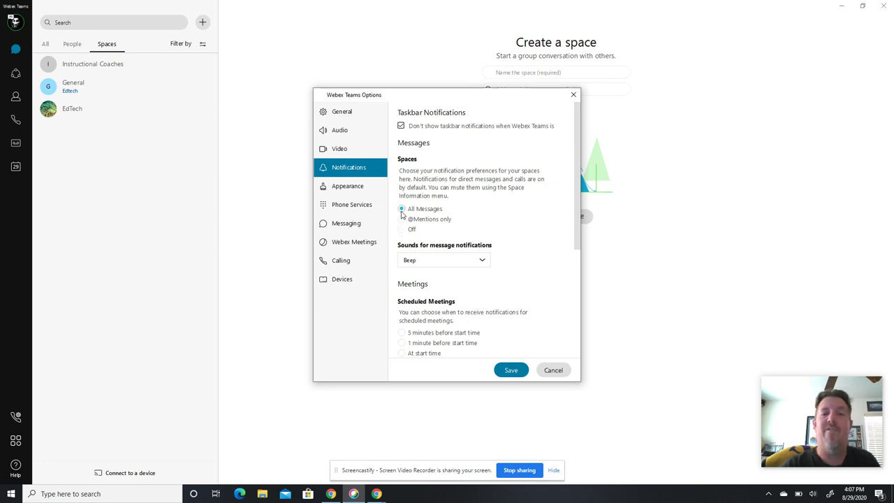
Try Off, Beep, Calculation and Evolve as the message notification sound, and return it to Beep
left_click(479, 262)
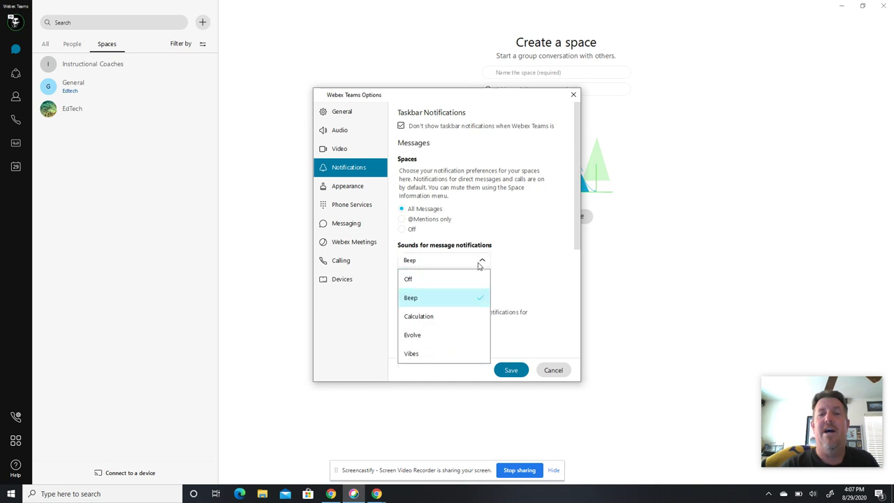
left_click(440, 288)
left_click(446, 266)
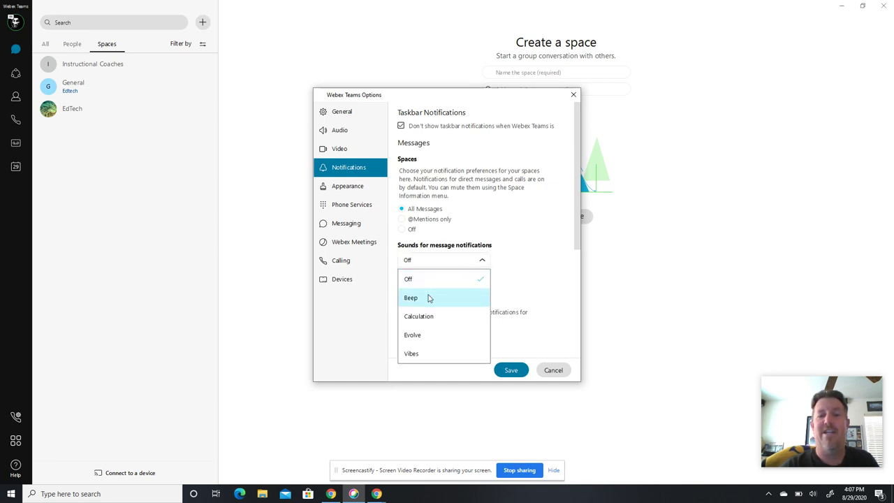
left_click(429, 298)
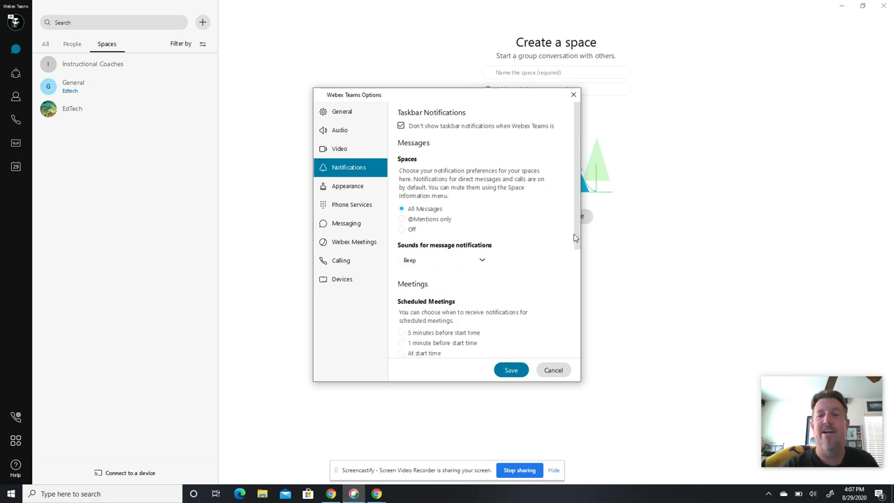
left_click(479, 258)
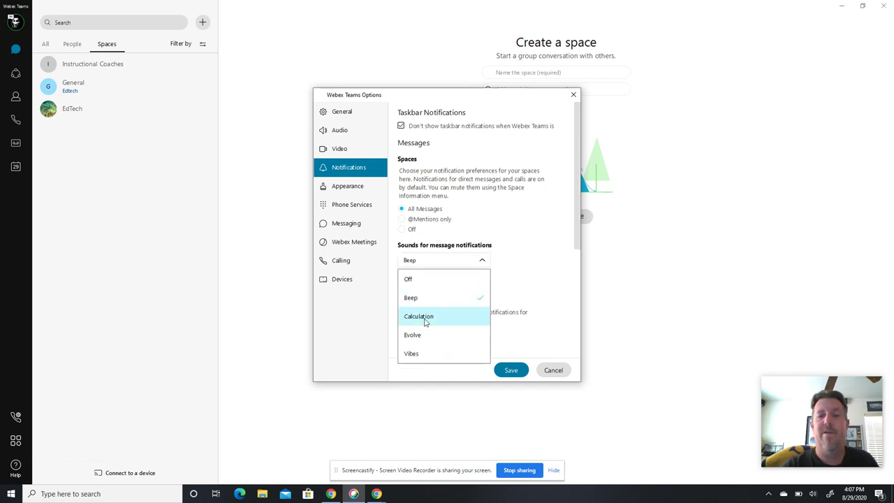
left_click(424, 320)
left_click(467, 263)
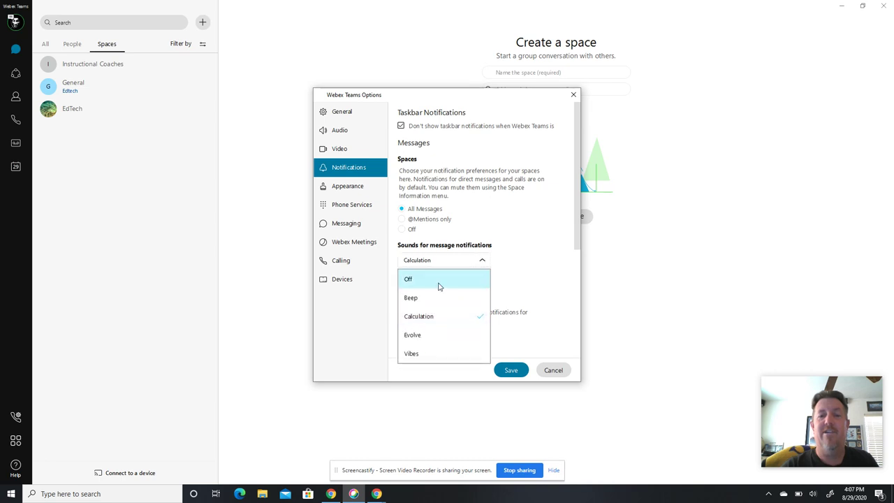
left_click(424, 335)
left_click(439, 264)
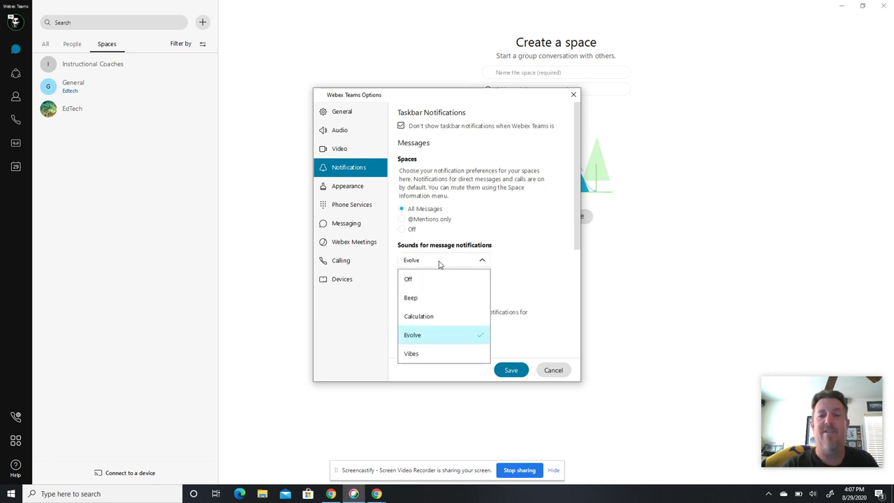
left_click(418, 298)
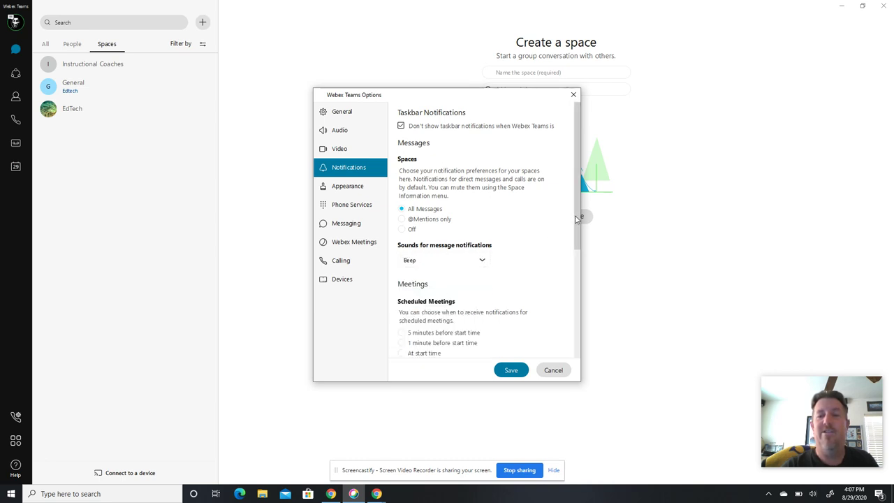
Review the scheduled meeting and direct call notification options, and show the call sound choices, keeping Sunrise
left_click_drag(576, 219, 579, 303)
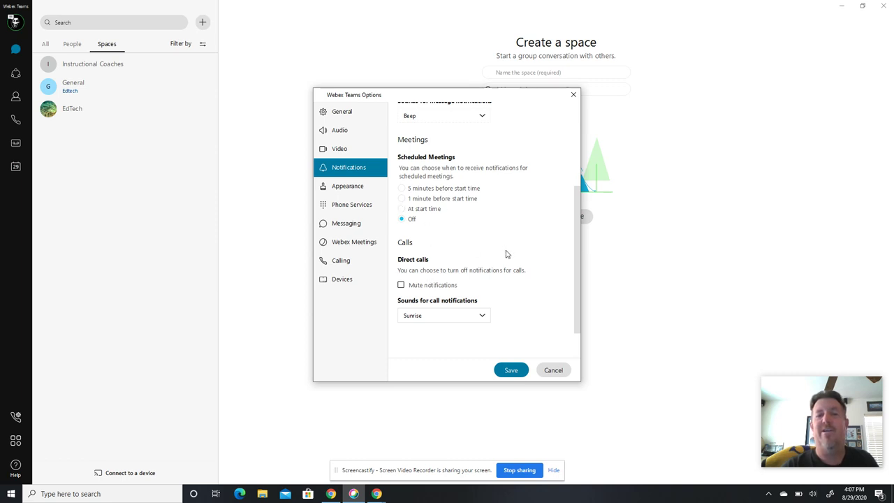
scroll(573, 246, "down", 1)
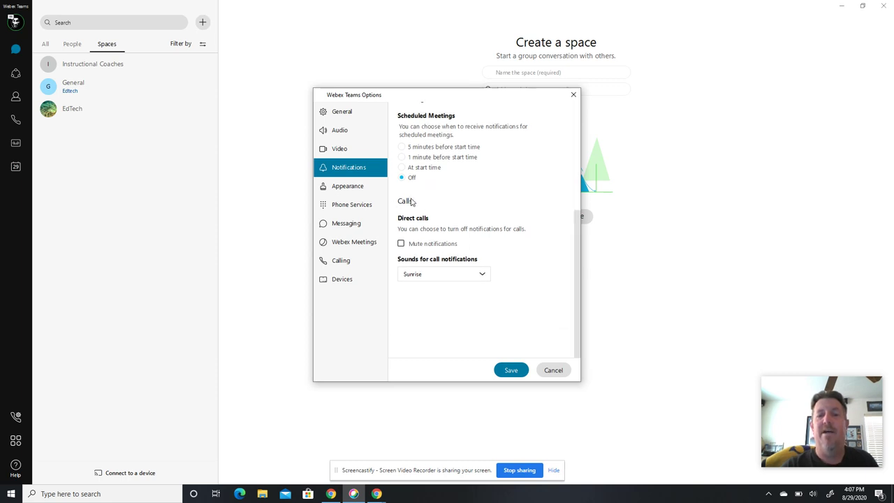
left_click(426, 277)
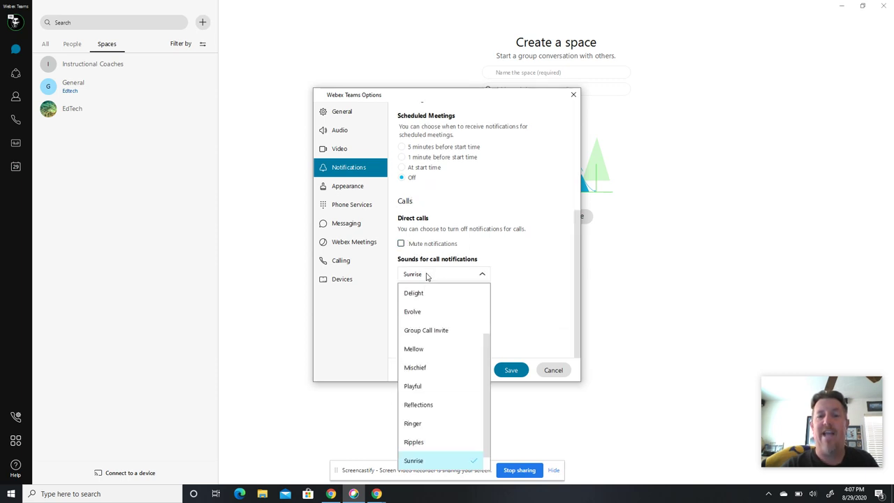
left_click(413, 461)
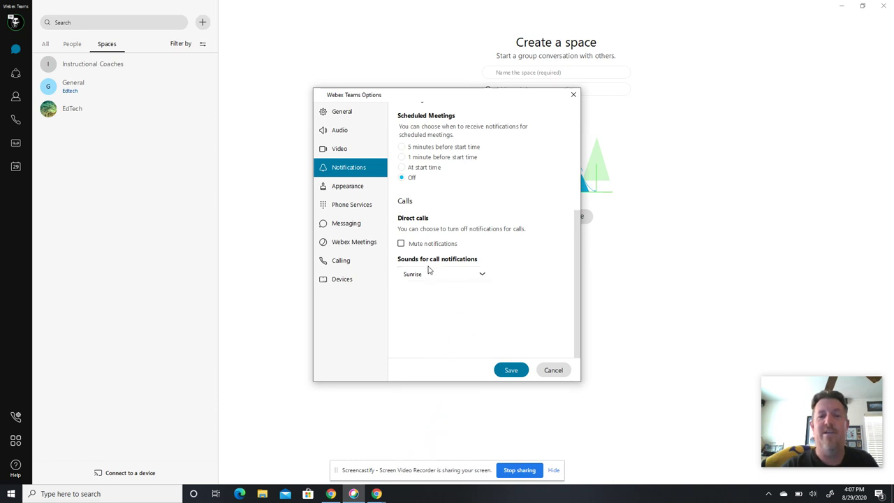
Review the appearance themes and the phone services, messaging, Webex Meetings, calling and devices settings
left_click(341, 187)
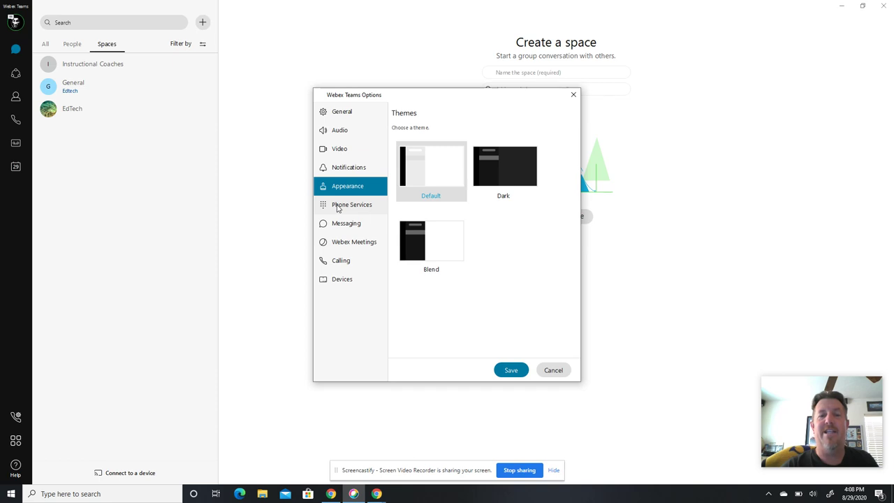
left_click(338, 207)
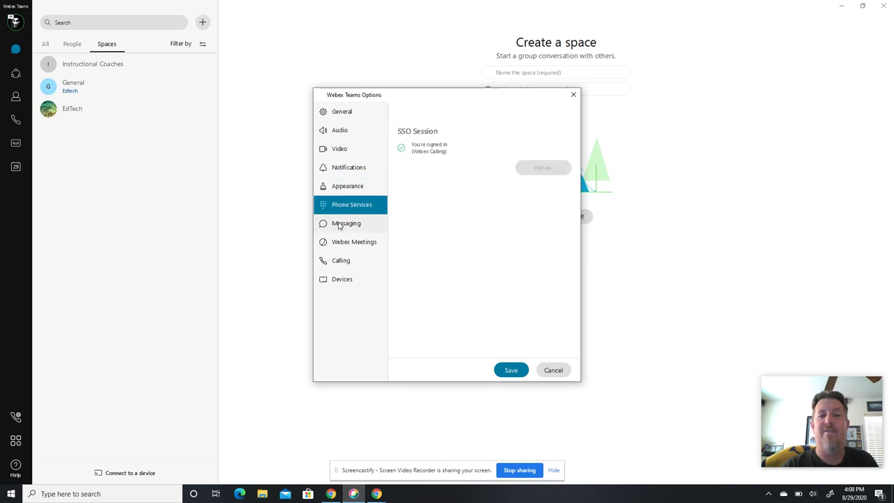
left_click(340, 224)
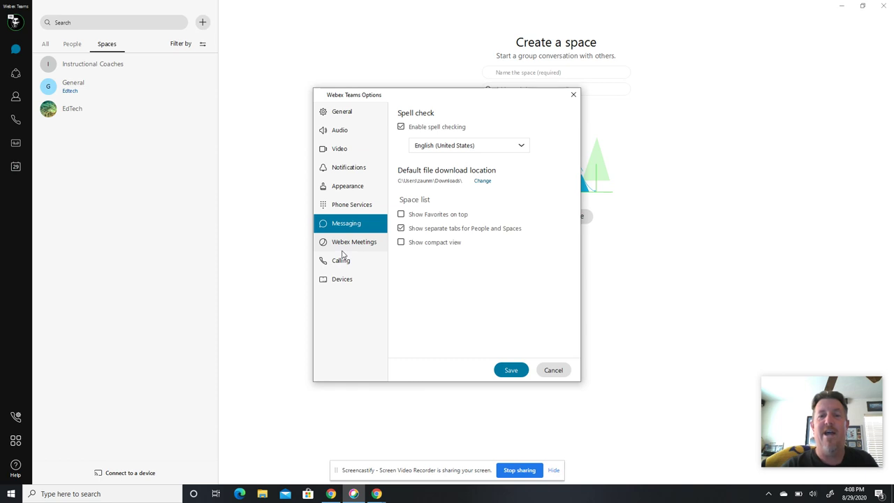
left_click(349, 250)
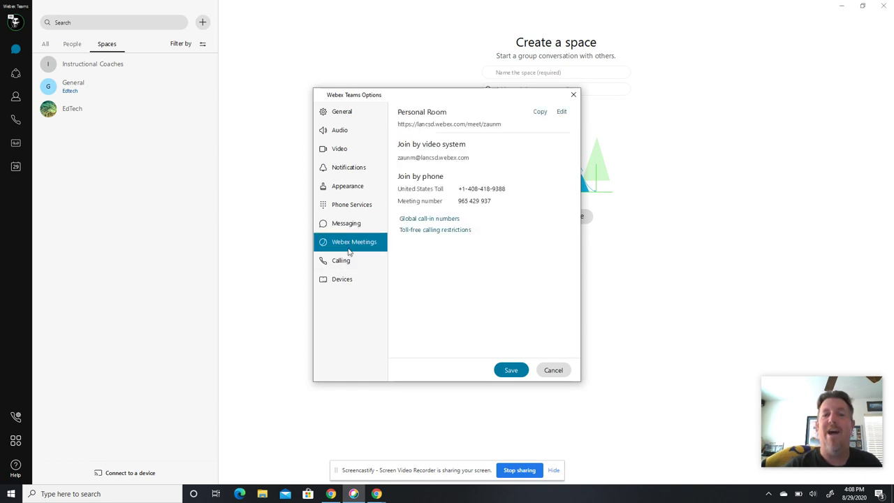
left_click(344, 265)
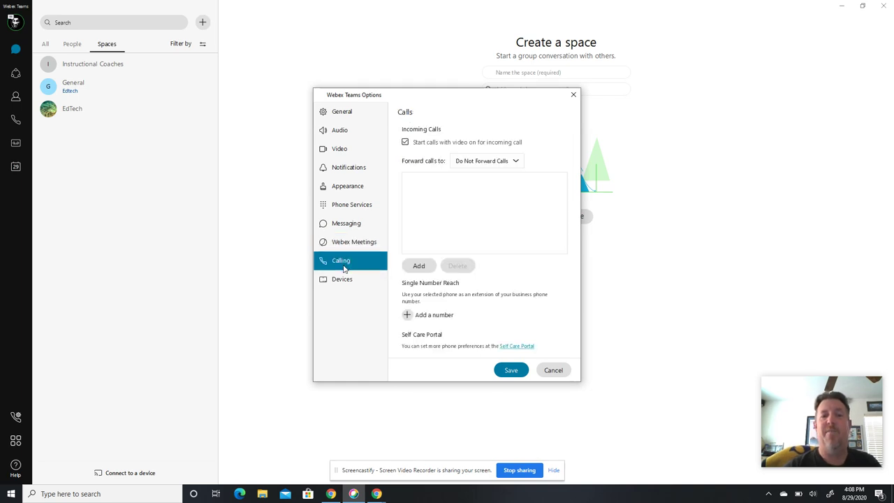
left_click(343, 280)
Return to the calling settings and show the call forwarding choices, keeping Do Not Forward Calls
left_click(344, 264)
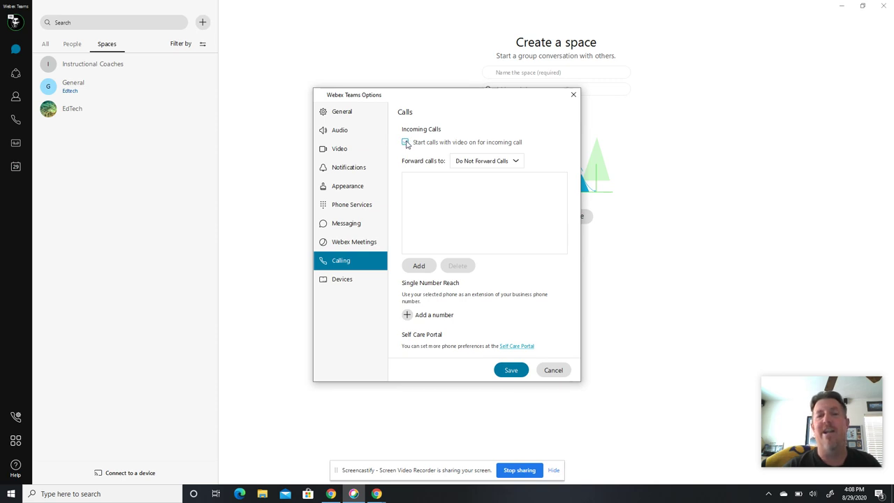
left_click(517, 161)
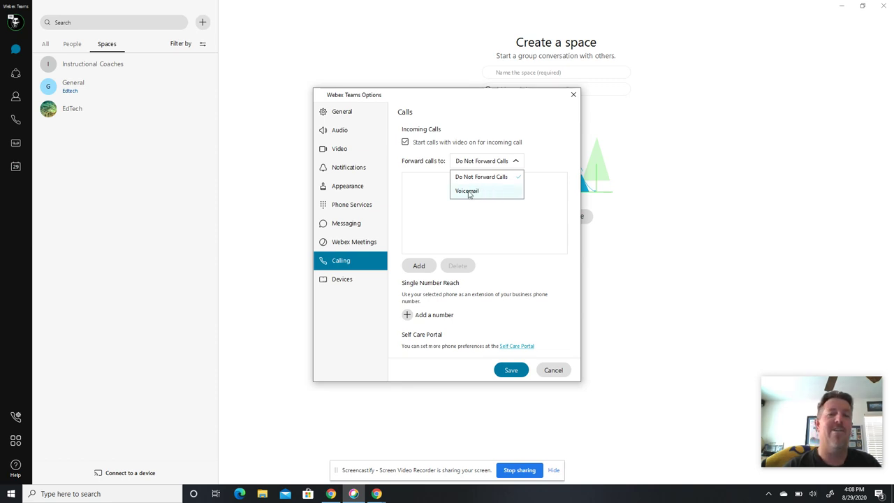
left_click(487, 179)
Add a phone number to the call forwarding list and select it as the destination for forwarded calls
left_click(418, 265)
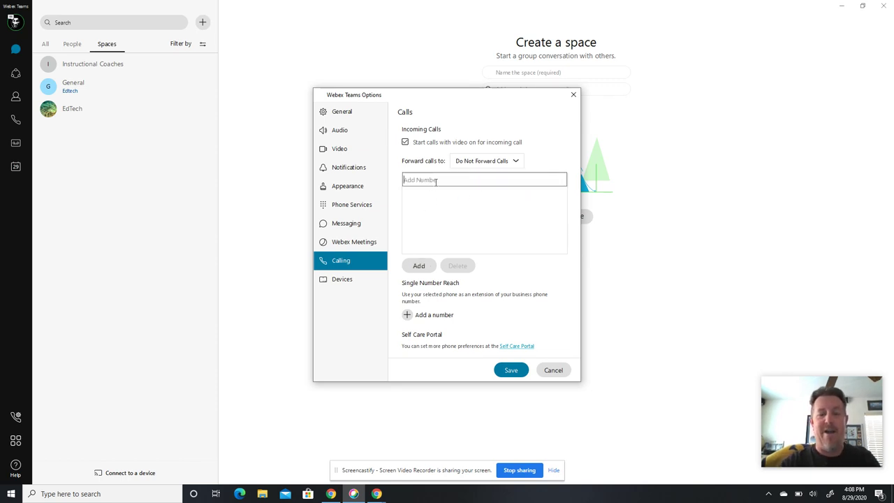
type("8675309")
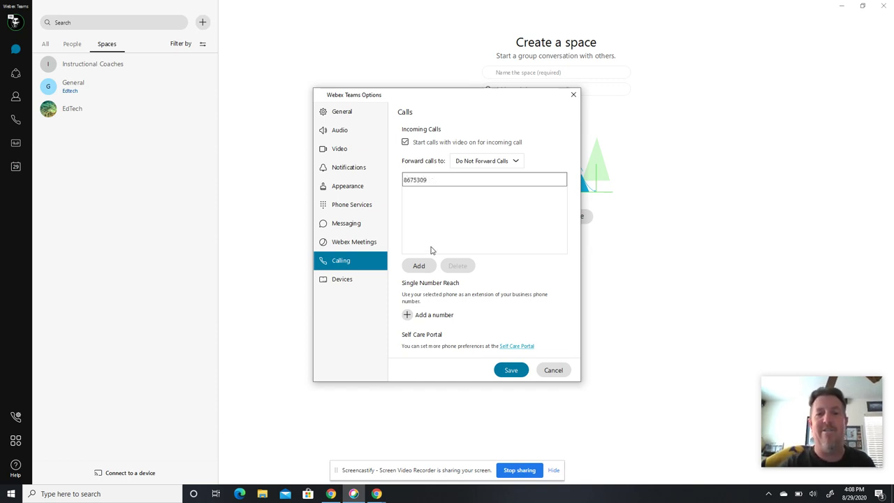
left_click(420, 265)
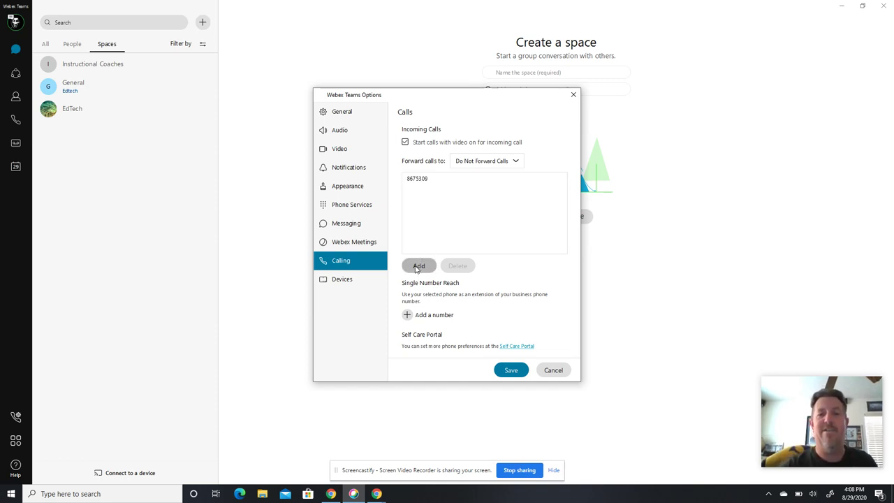
left_click(502, 165)
left_click(472, 202)
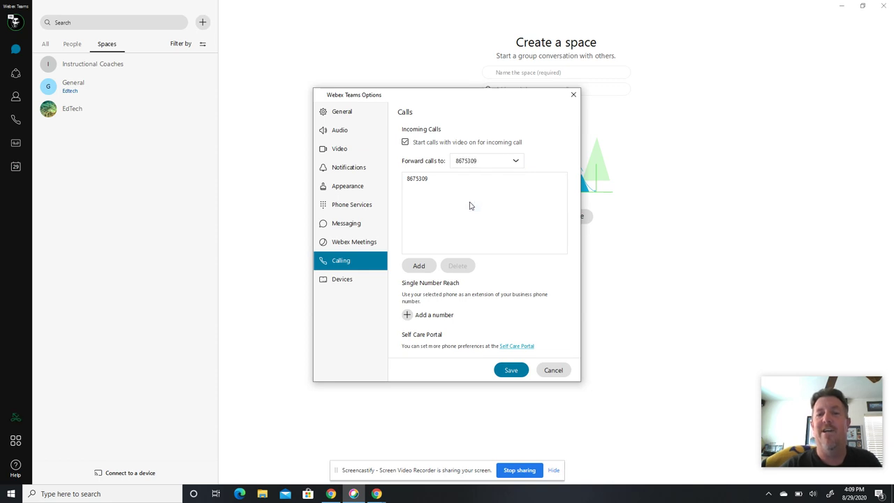
Set call forwarding to Do Not Forward Calls, delete the added number from the forwarding list, and save the settings
left_click(496, 163)
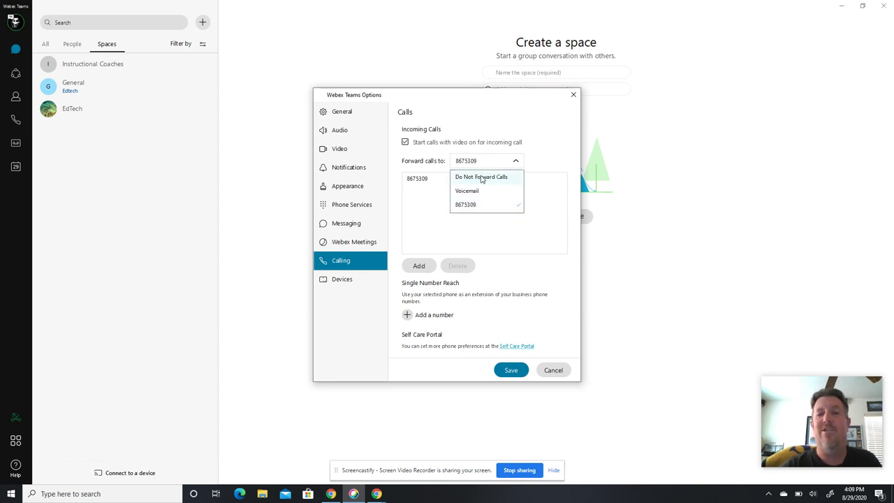
left_click(481, 178)
left_click(439, 181)
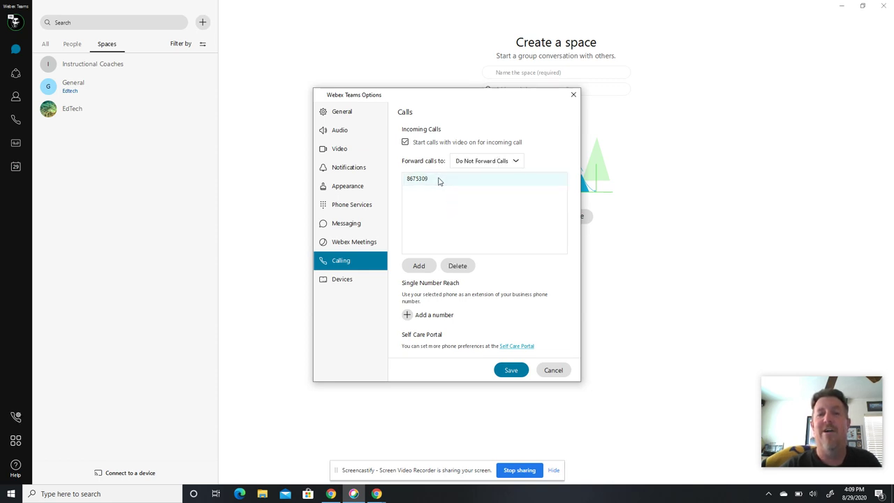
left_click(457, 266)
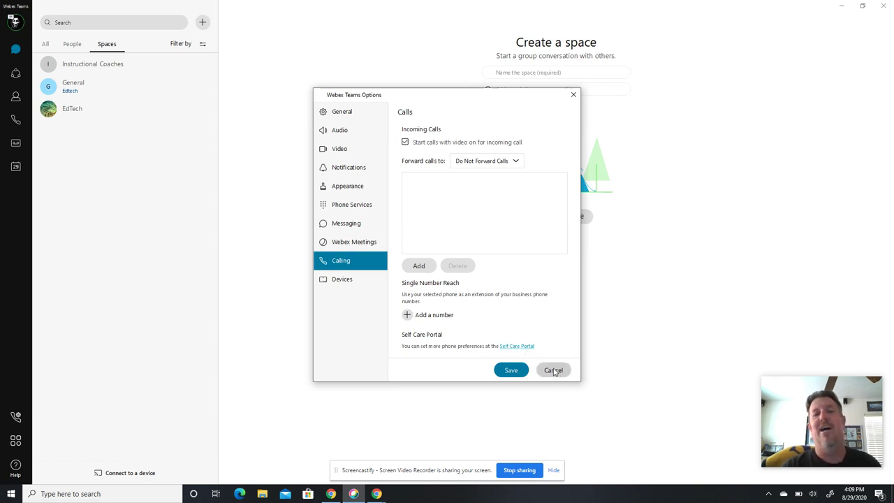
left_click(515, 371)
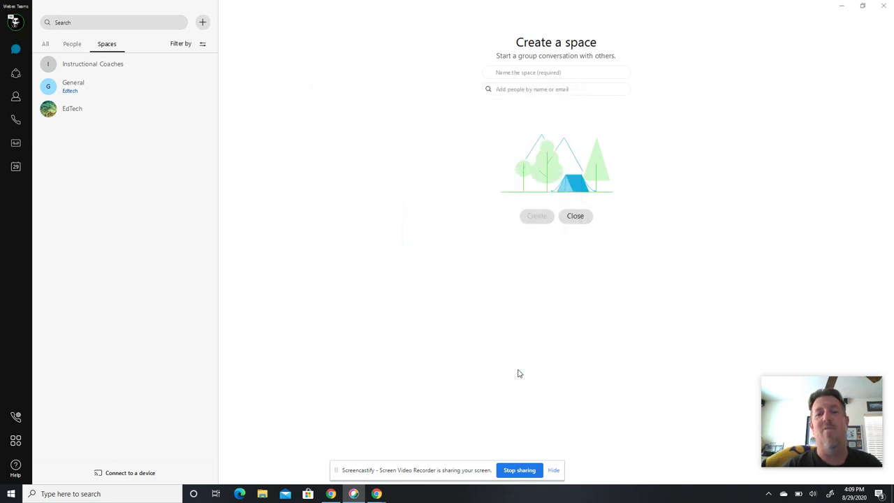
Clear the Teaching status and show the do not disturb durations offered under availability
left_click(16, 24)
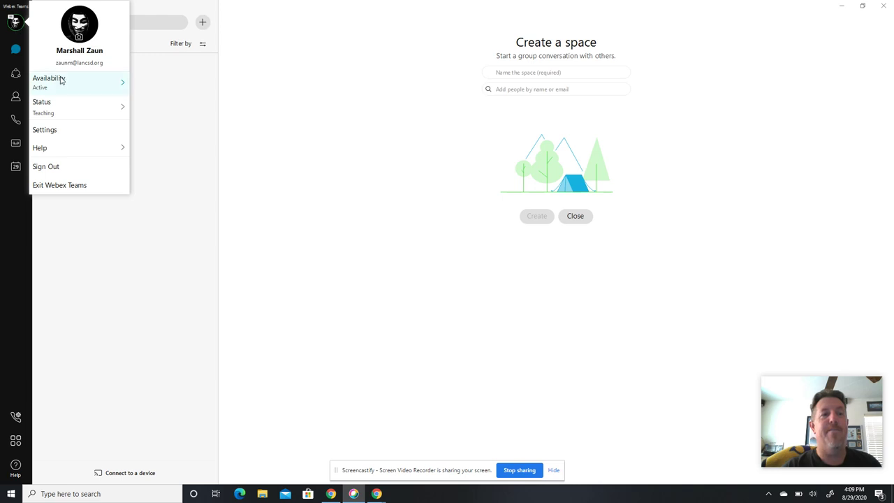
left_click(66, 108)
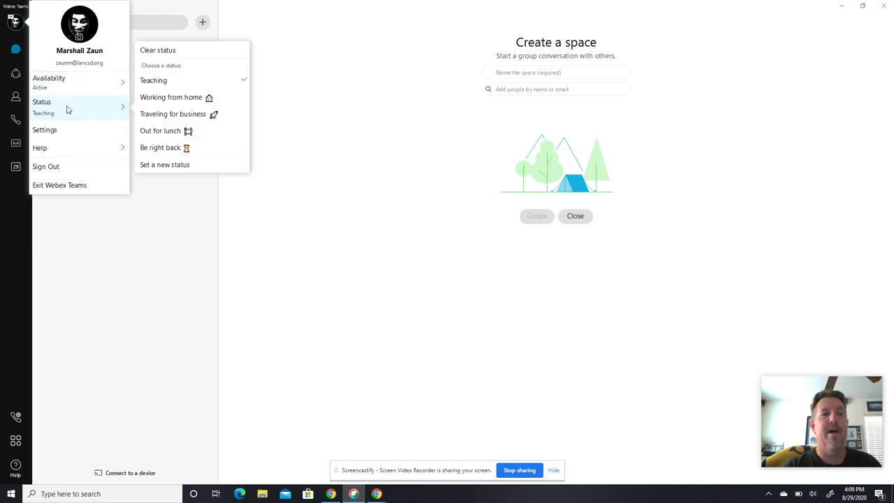
left_click(177, 56)
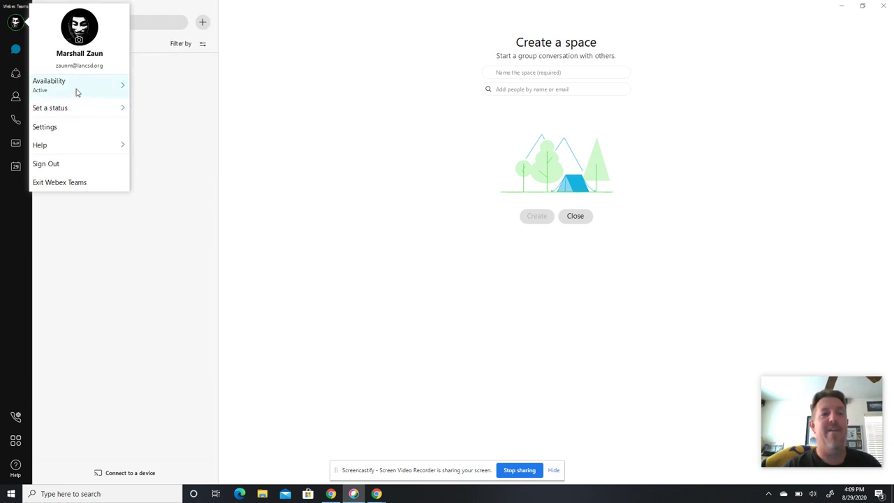
mouse_move(77, 92)
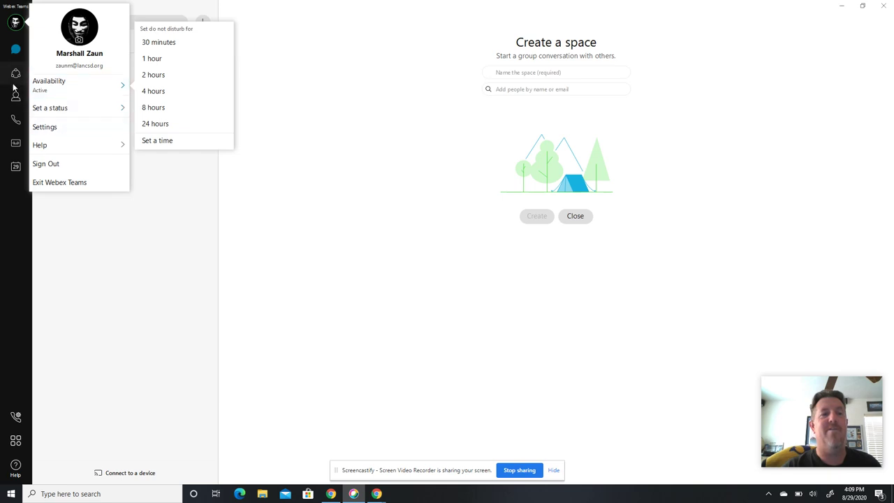
Review the messaging, teams, contacts, calls, voicemail and meetings sections once more, and return to the calls section
left_click(19, 56)
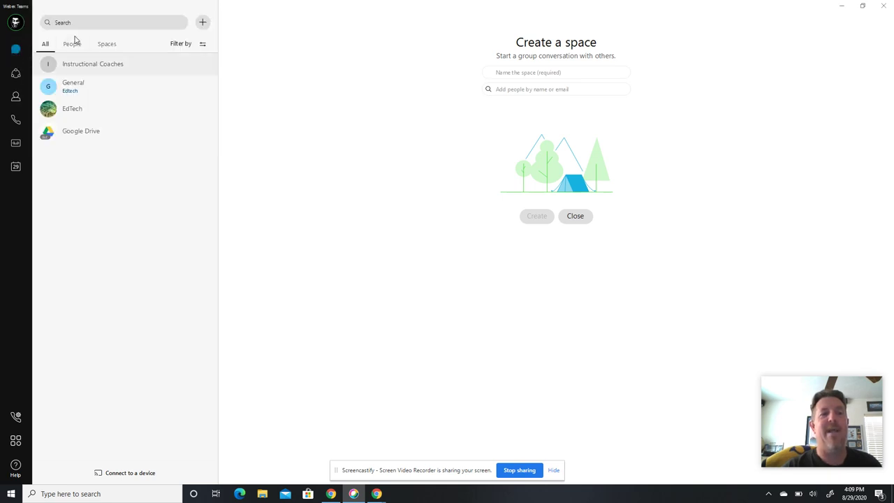
left_click(15, 75)
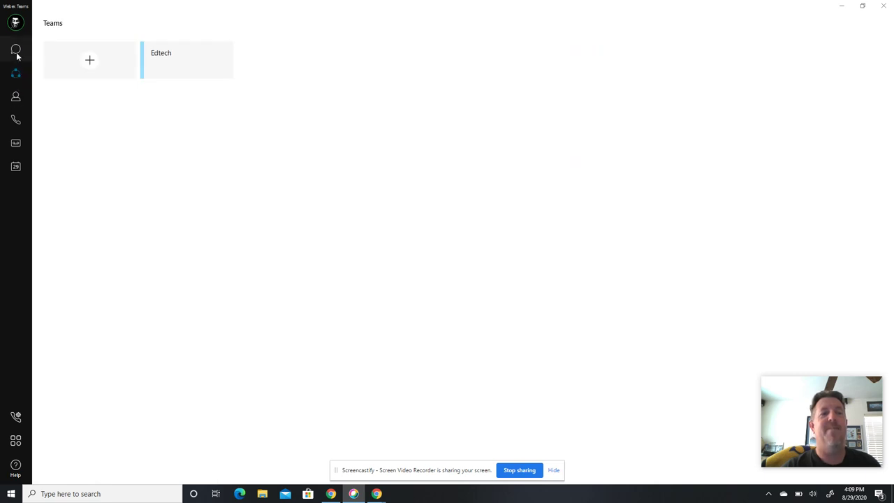
left_click(16, 54)
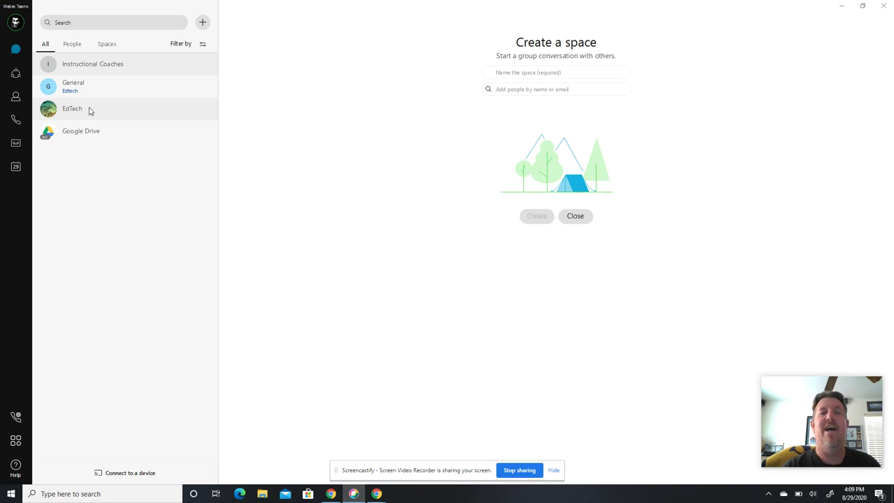
left_click(16, 98)
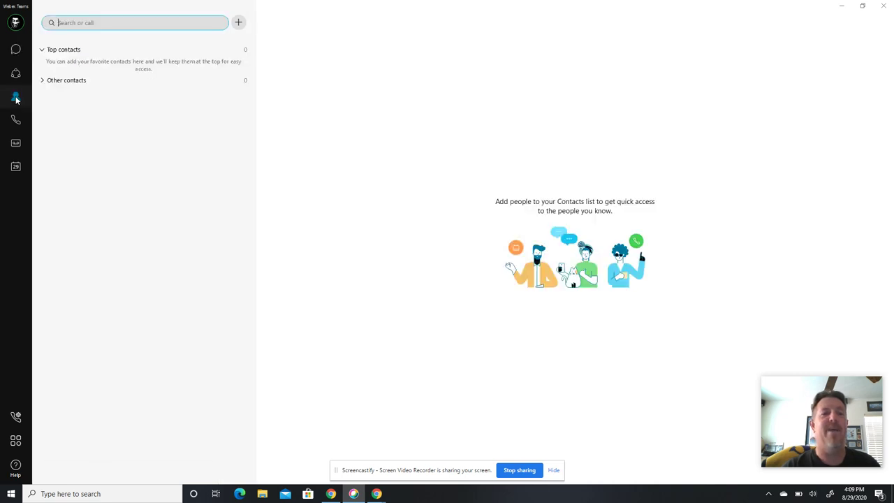
left_click(15, 120)
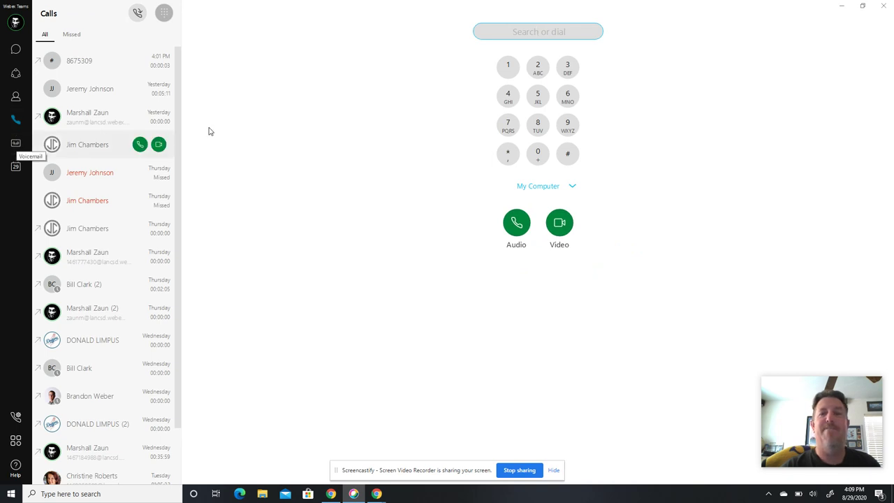
left_click(16, 143)
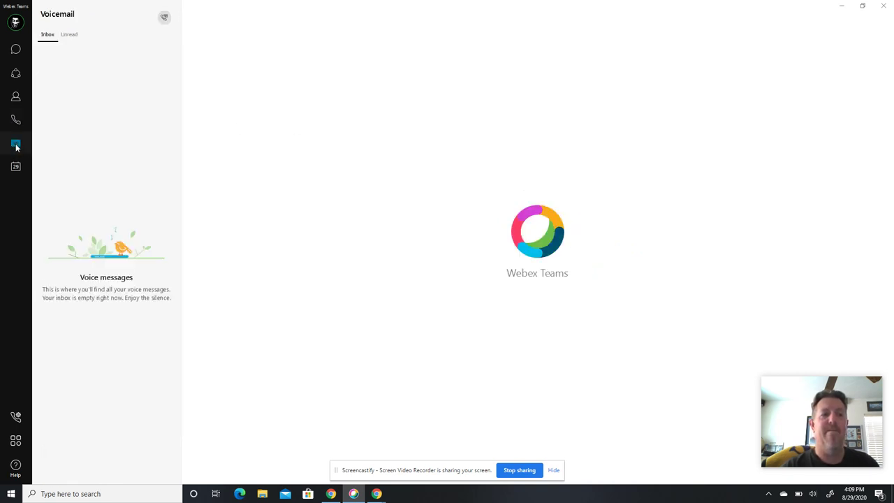
left_click(16, 167)
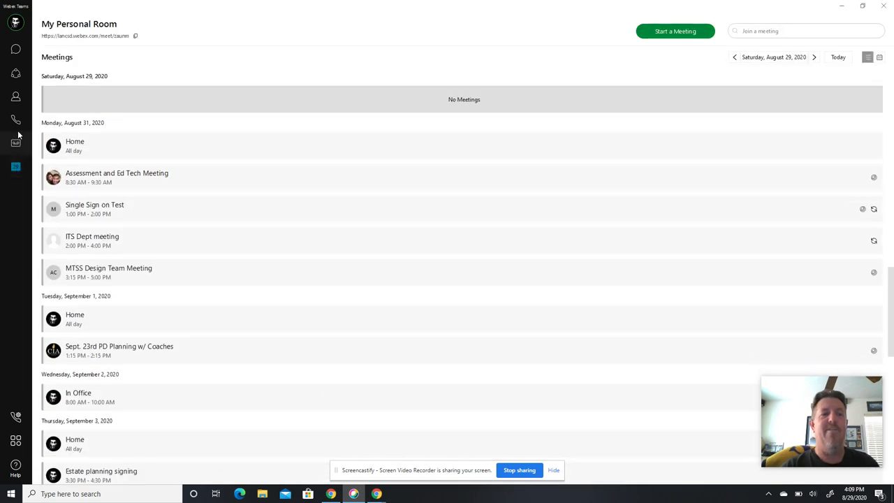
left_click(16, 121)
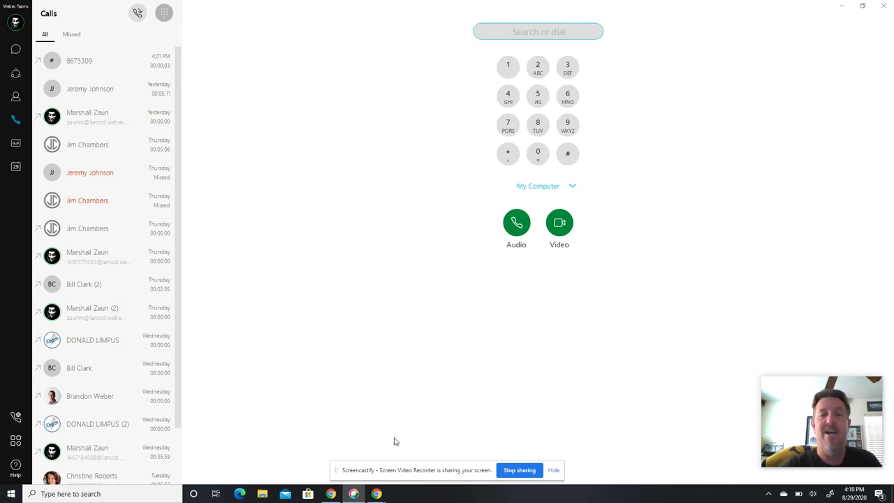
Minimize the desktop app, switch to the web version of Webex Teams in Chrome, and open the call start screen for the searched contact
left_click(843, 8)
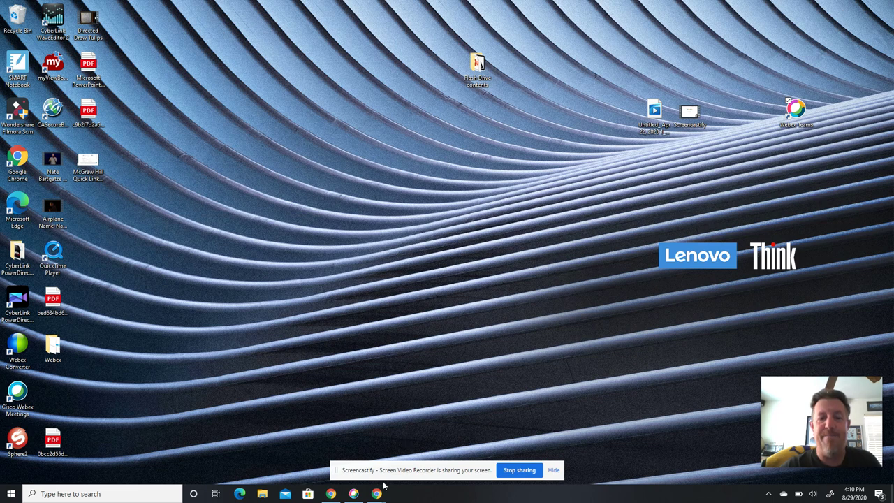
mouse_move(380, 494)
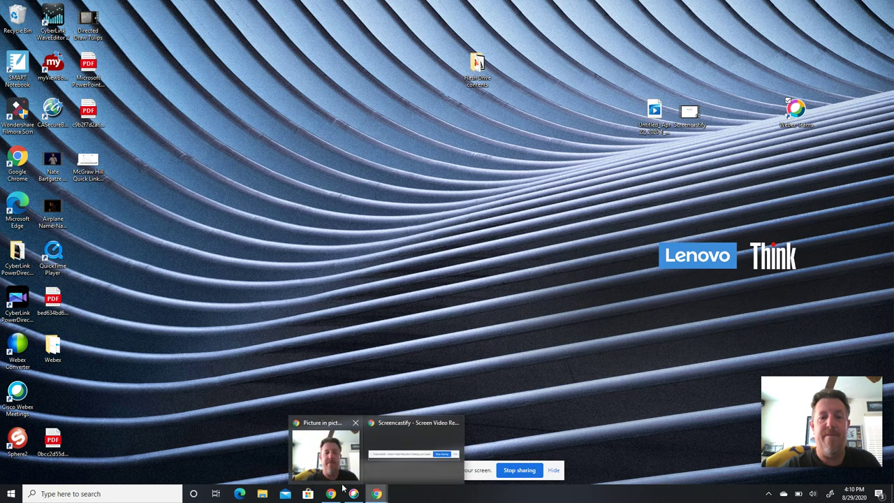
left_click(377, 494)
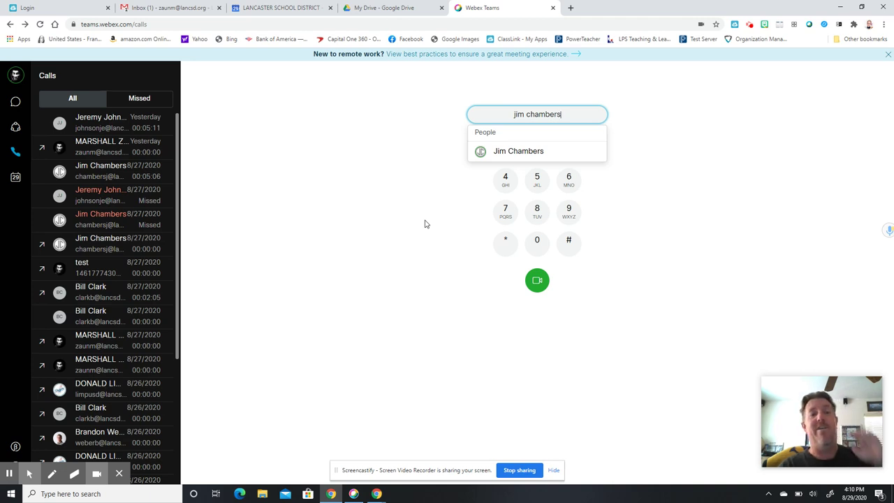
mouse_move(160, 153)
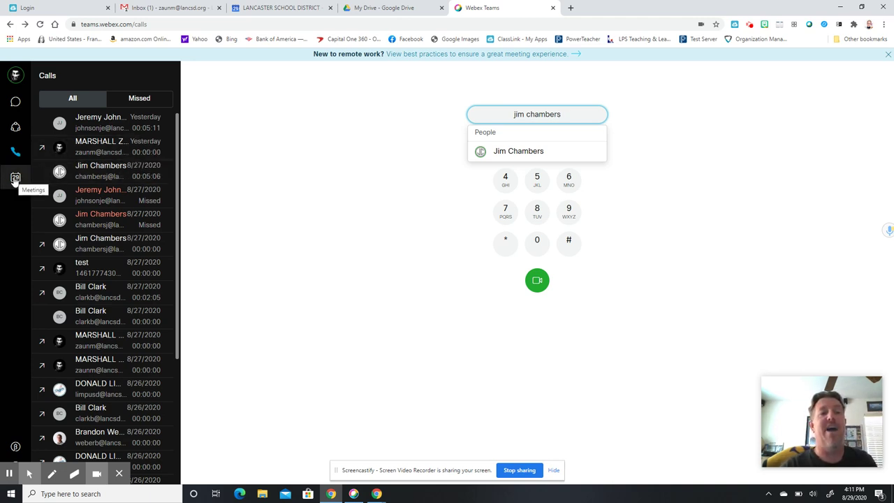
left_click(545, 152)
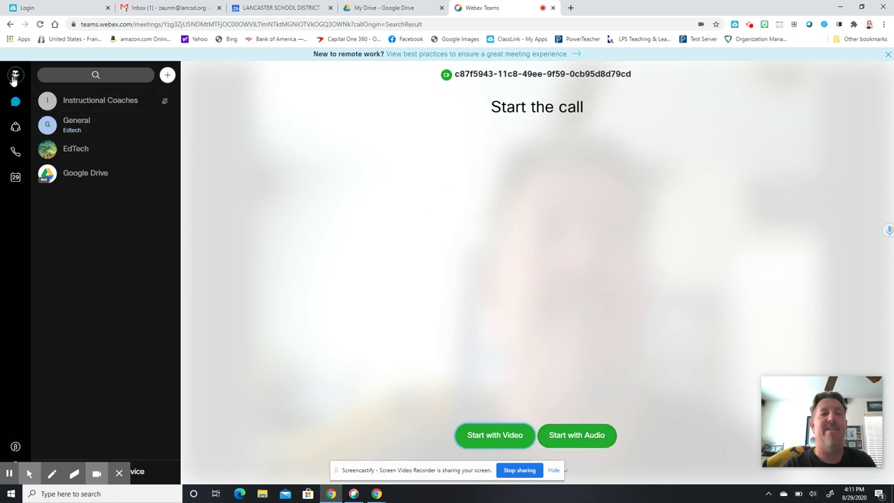
Return to the web version's calls page and compare it with the desktop app's calls page, ending in Chrome
left_click(16, 149)
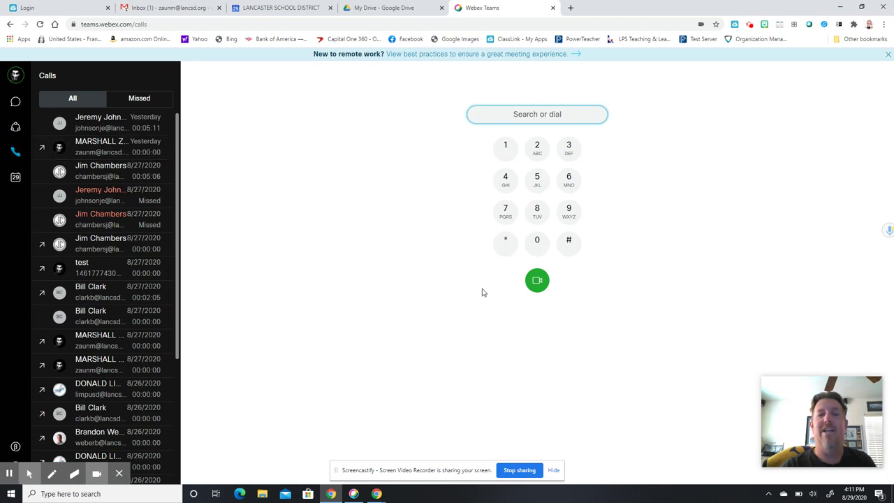
left_click(355, 494)
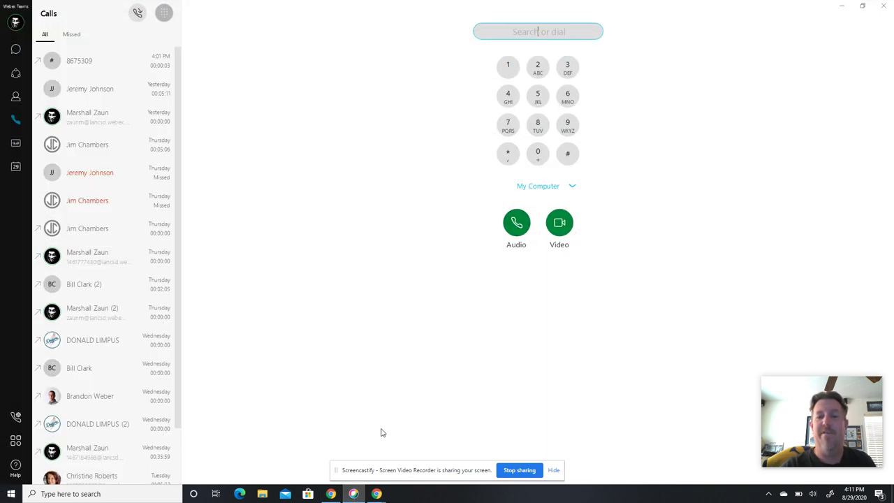
left_click(333, 493)
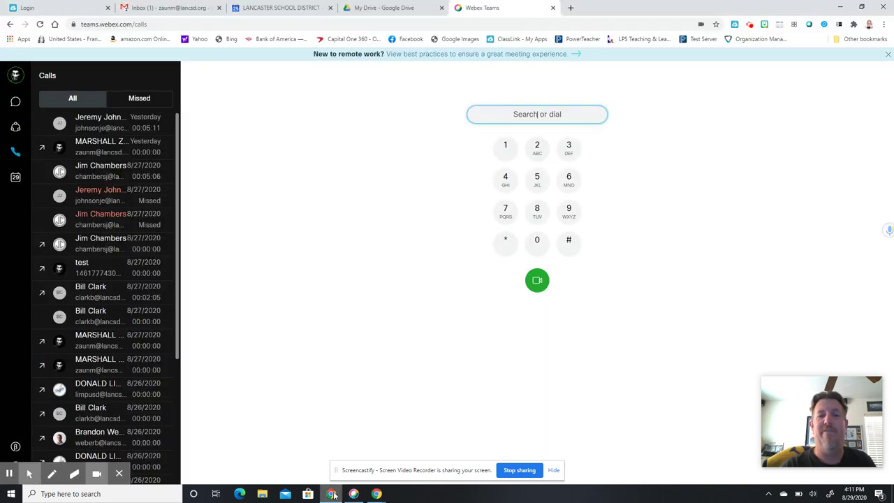